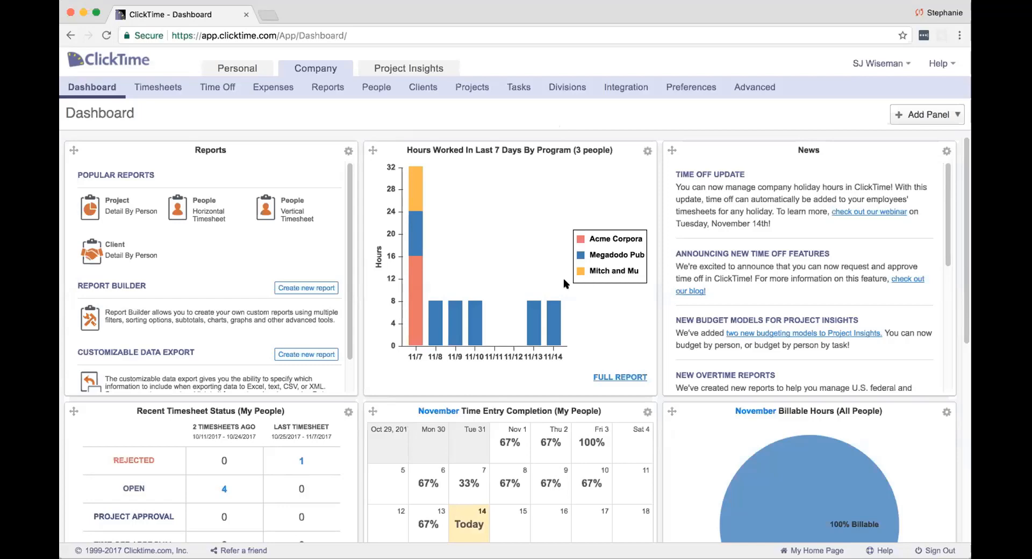
- In the personal week timesheet for Nov 22–28, 2017, set Wednesday's Jury Duty hours to 4 and remove the Jury Duty row
{"action": "left_click", "coordinate": [229, 67]}
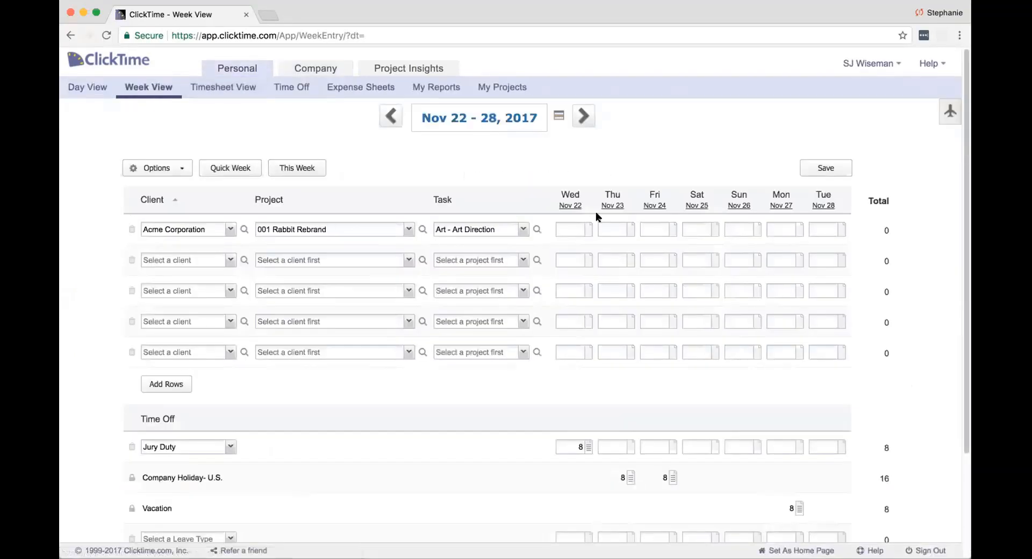
{"action": "scroll", "coordinate": [555, 322], "scroll_direction": "down", "scroll_amount": 2}
{"action": "scroll", "coordinate": [555, 322], "scroll_direction": "down", "scroll_amount": 2}
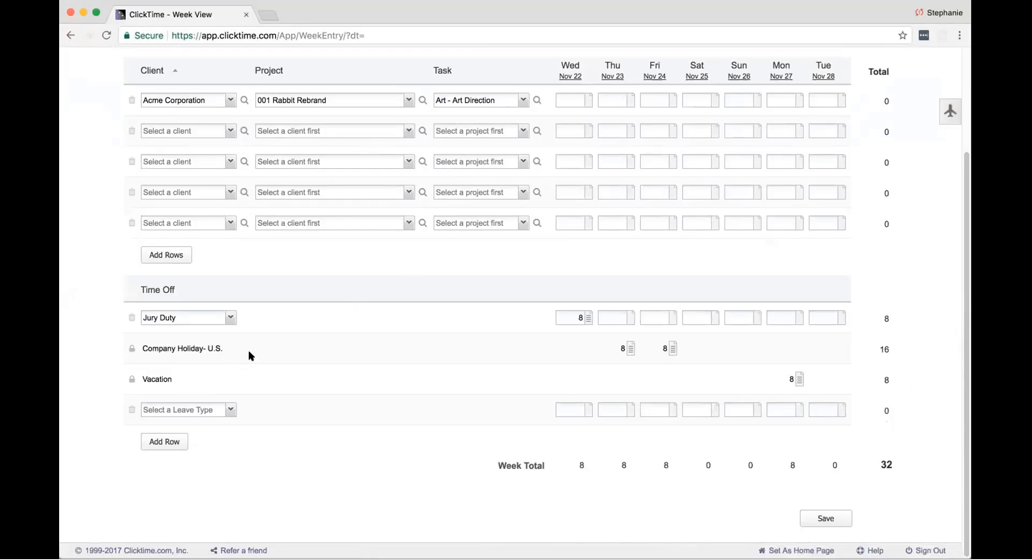
{"action": "left_click", "coordinate": [566, 318]}
{"action": "double_click", "coordinate": [580, 317]}
{"action": "type", "text": "4"}
{"action": "left_click", "coordinate": [522, 318]}
{"action": "left_click", "coordinate": [131, 318]}
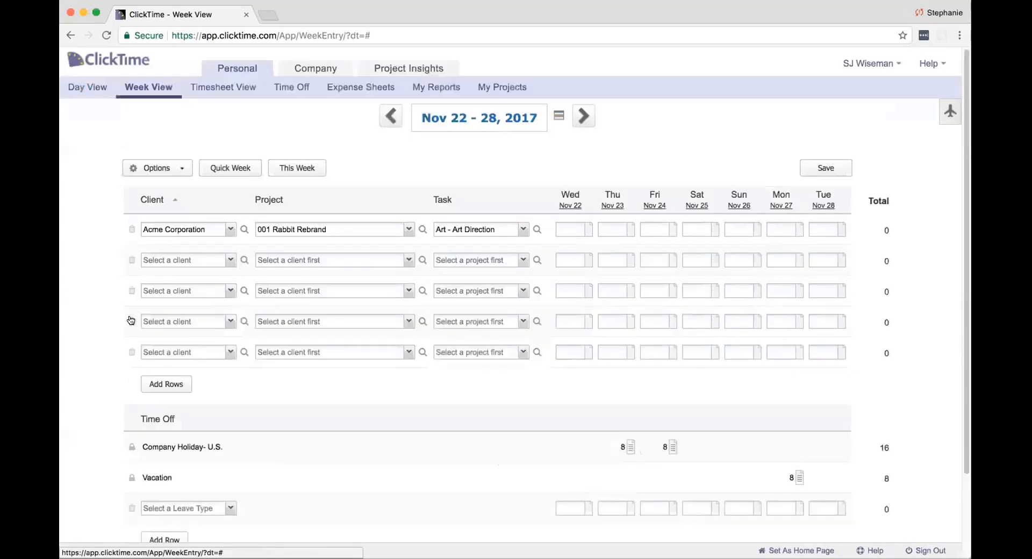
{"action": "scroll", "coordinate": [84, 352], "scroll_direction": "down", "scroll_amount": 3}
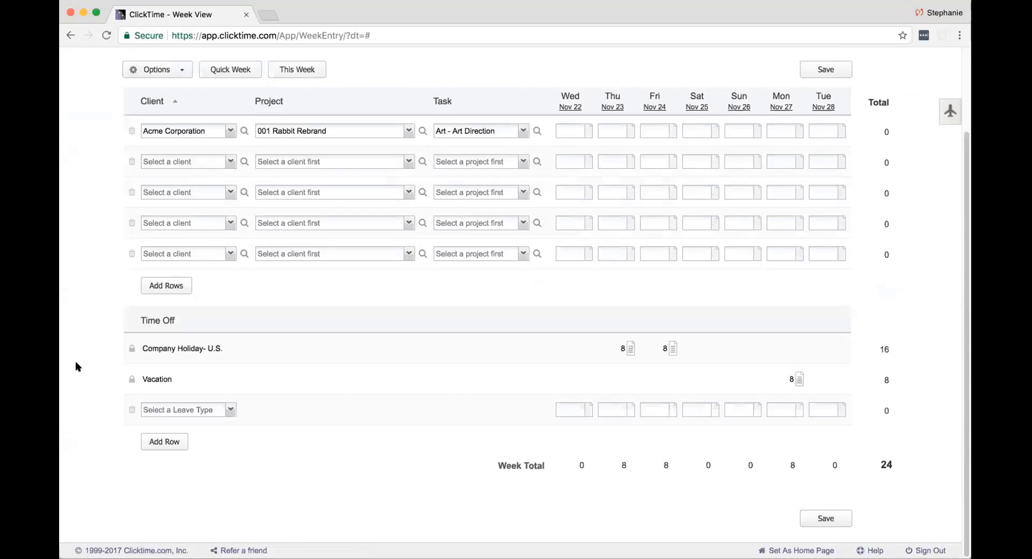
- Inspect the locked Vacation and Company Holiday- U.S. rows, including the notes on the Nov 23 and Nov 24 holiday entries
{"action": "mouse_move", "coordinate": [130, 379]}
{"action": "mouse_move", "coordinate": [797, 379]}
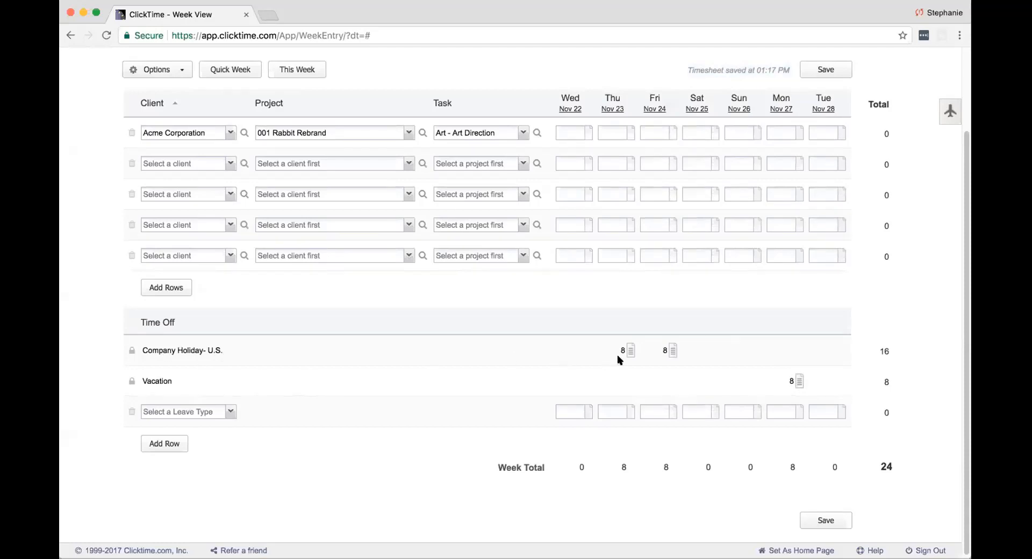
{"action": "mouse_move", "coordinate": [628, 352]}
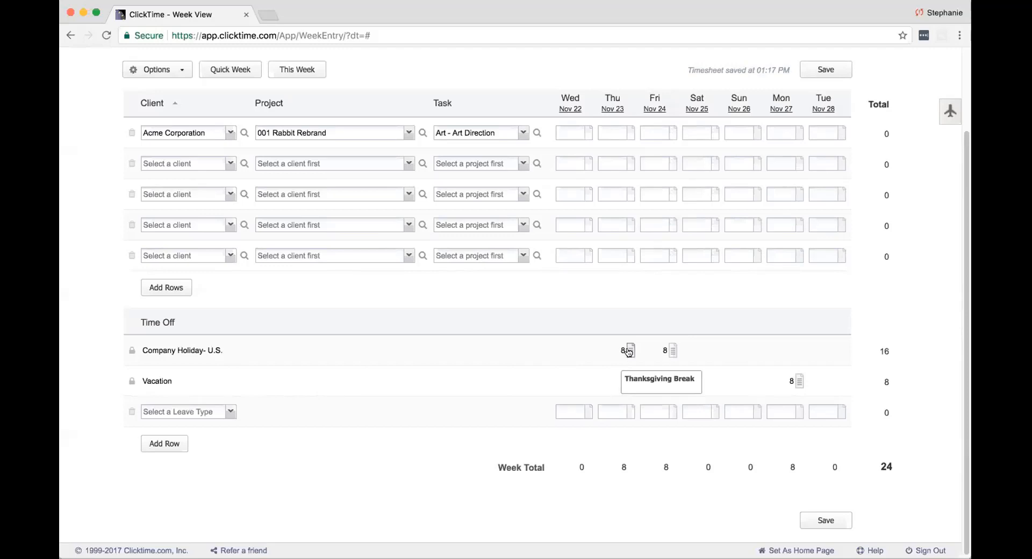
{"action": "mouse_move", "coordinate": [669, 353]}
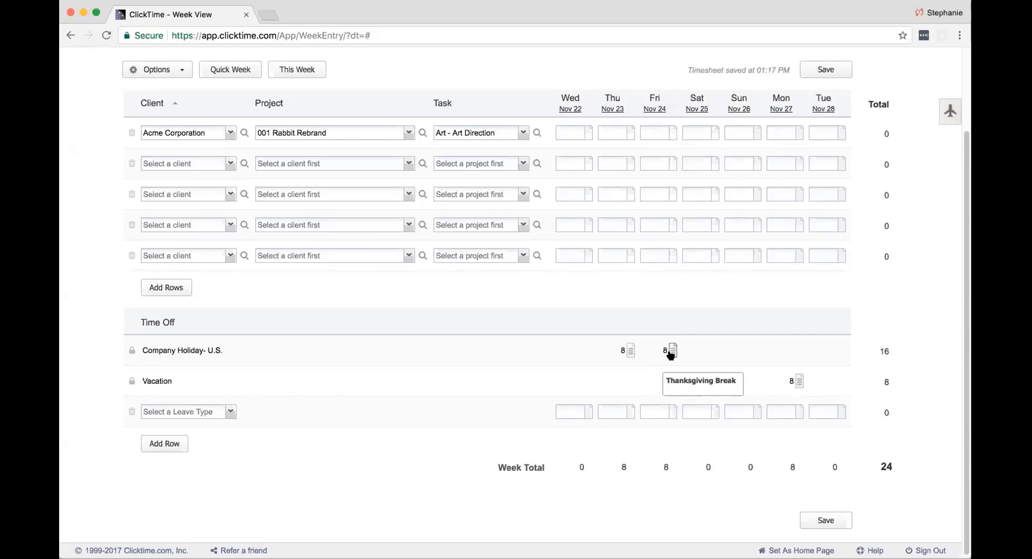
{"action": "mouse_move", "coordinate": [130, 352]}
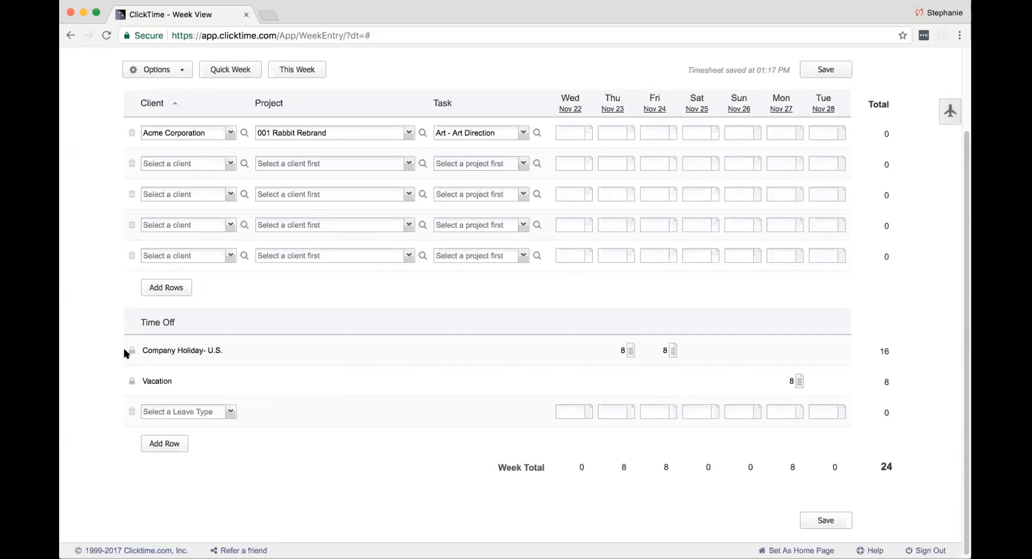
{"action": "mouse_move", "coordinate": [129, 350]}
- Open the Company Holiday- U.S. leave type from the company's leave type preferences and look over its basic information in edit mode
{"action": "scroll", "coordinate": [545, 357], "scroll_direction": "up", "scroll_amount": 4}
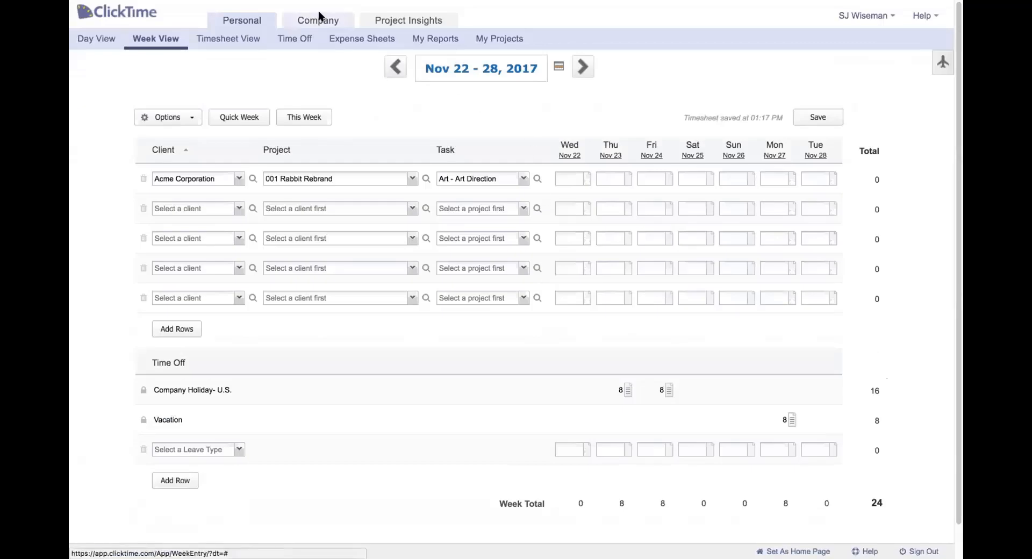
{"action": "left_click", "coordinate": [318, 16]}
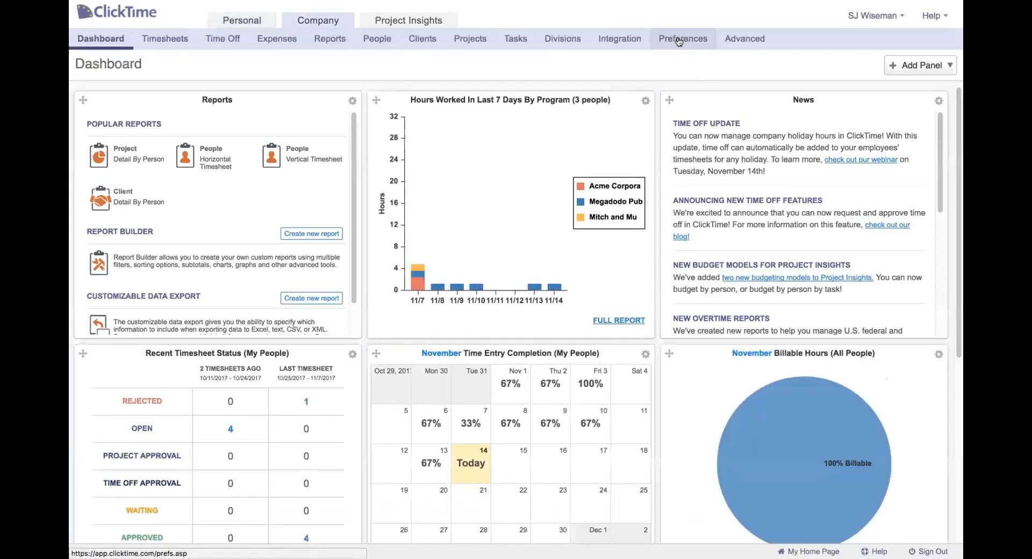
{"action": "left_click", "coordinate": [679, 43]}
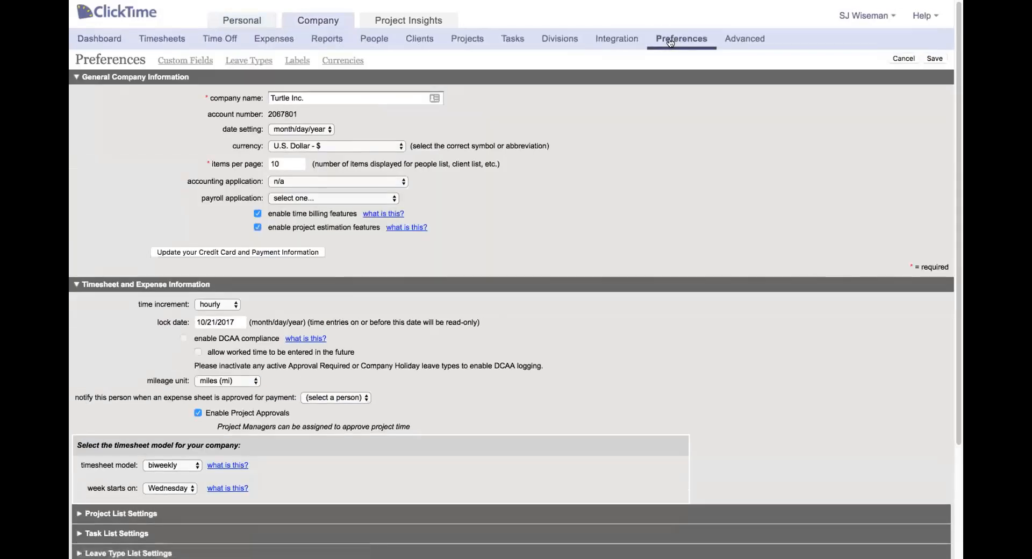
{"action": "left_click", "coordinate": [249, 62]}
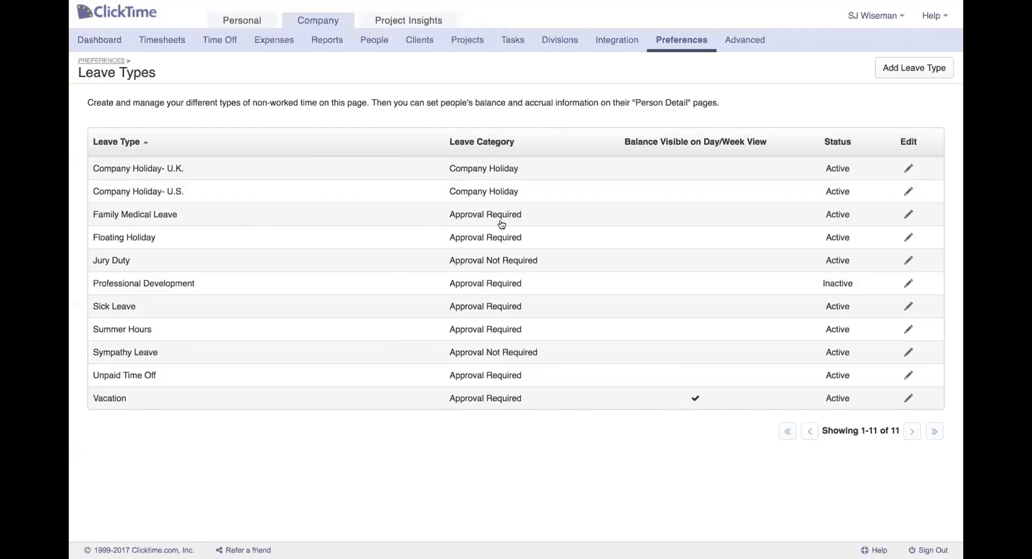
{"action": "left_click", "coordinate": [906, 192]}
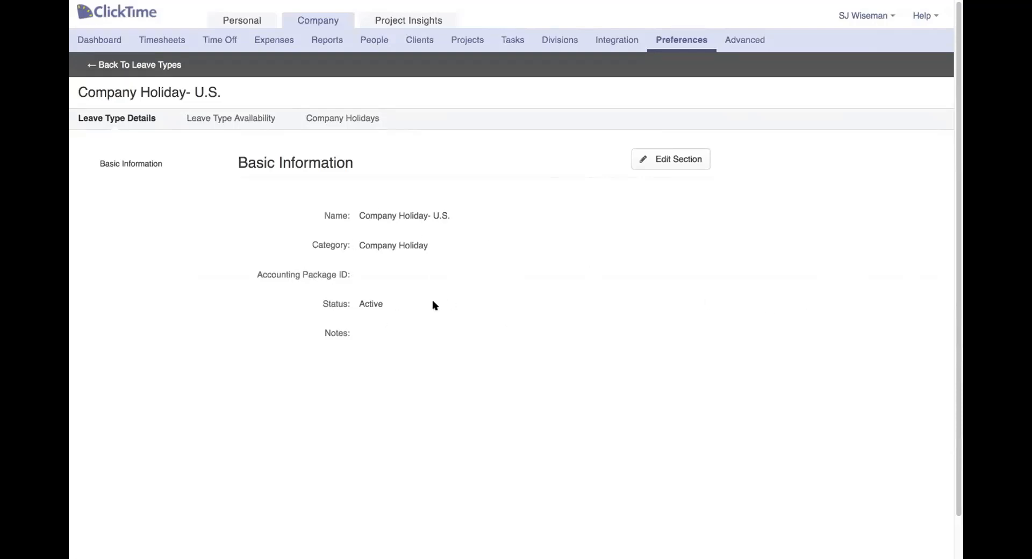
{"action": "left_click", "coordinate": [662, 158]}
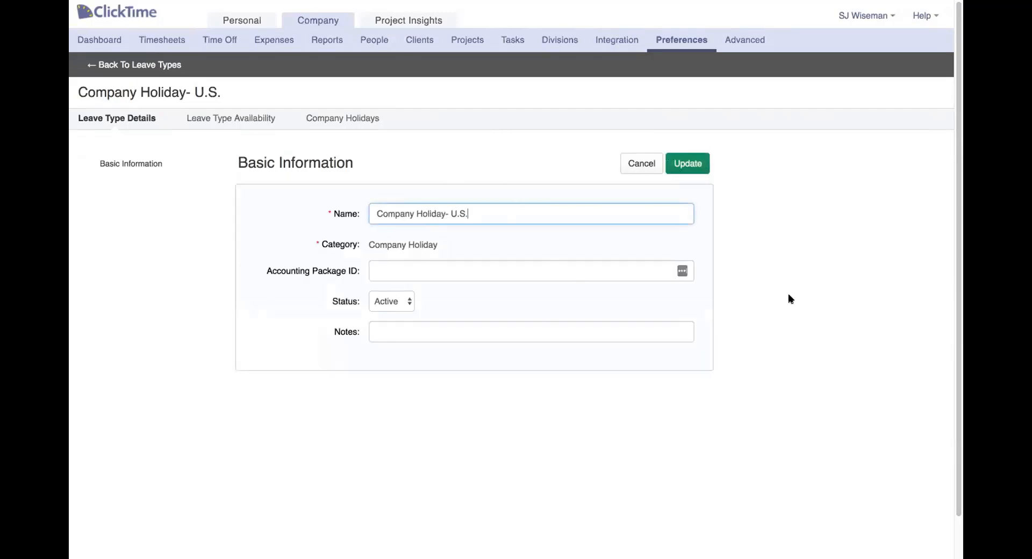
{"action": "left_click", "coordinate": [636, 162]}
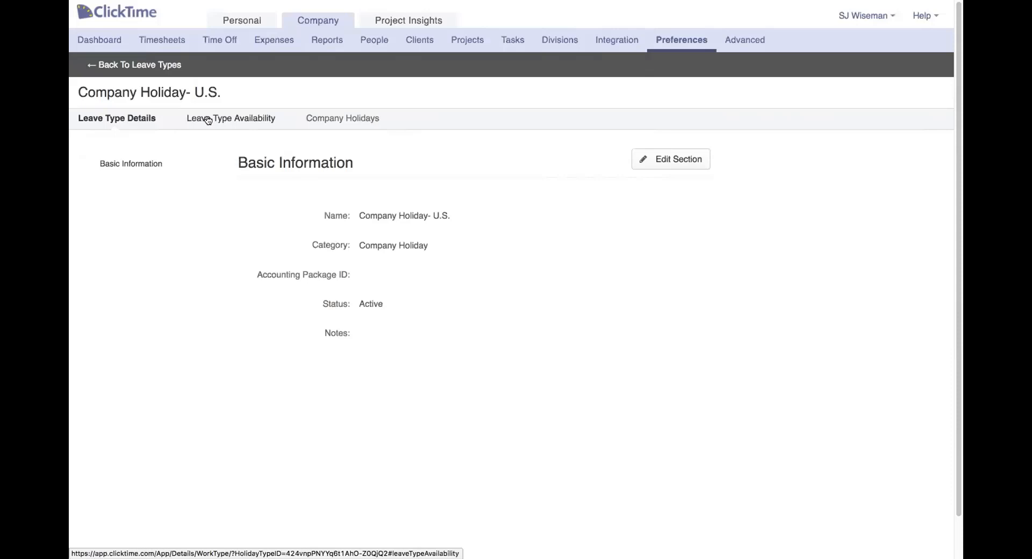
- Add a company holiday on 12/26/2017 with 8 hours and the note "Day after Xmas" to employee timesheets
{"action": "left_click", "coordinate": [341, 118]}
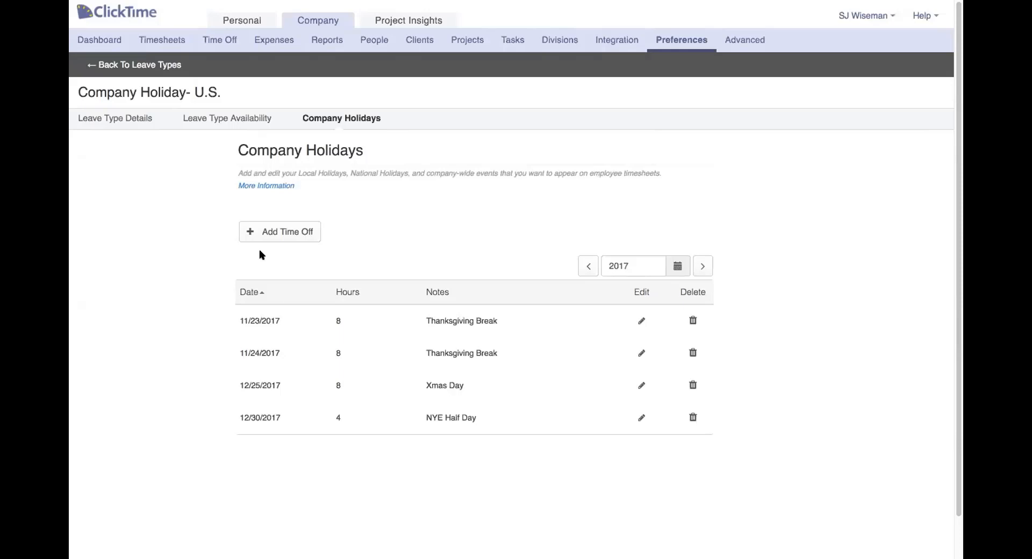
{"action": "left_click", "coordinate": [248, 231]}
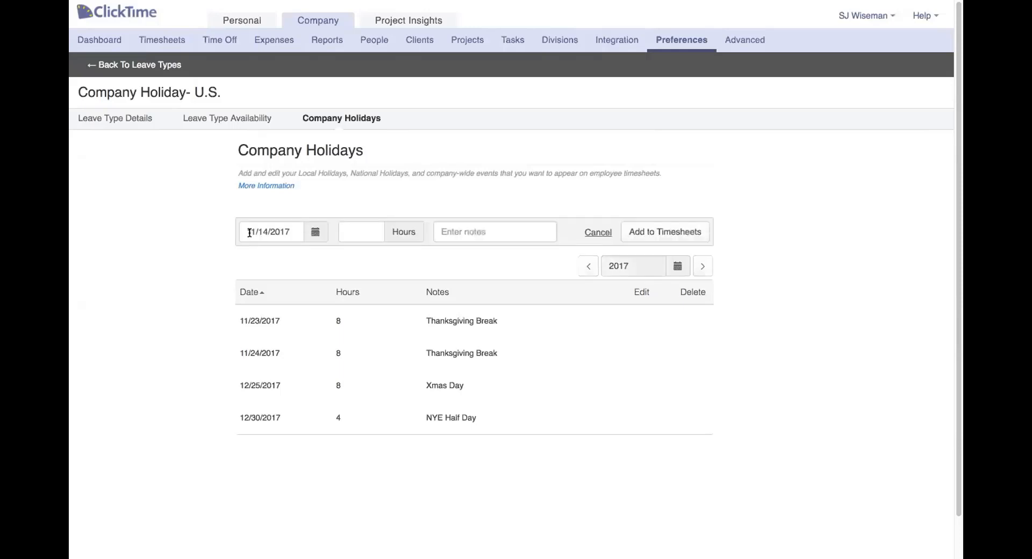
{"action": "left_click", "coordinate": [315, 233]}
{"action": "left_click", "coordinate": [391, 255]}
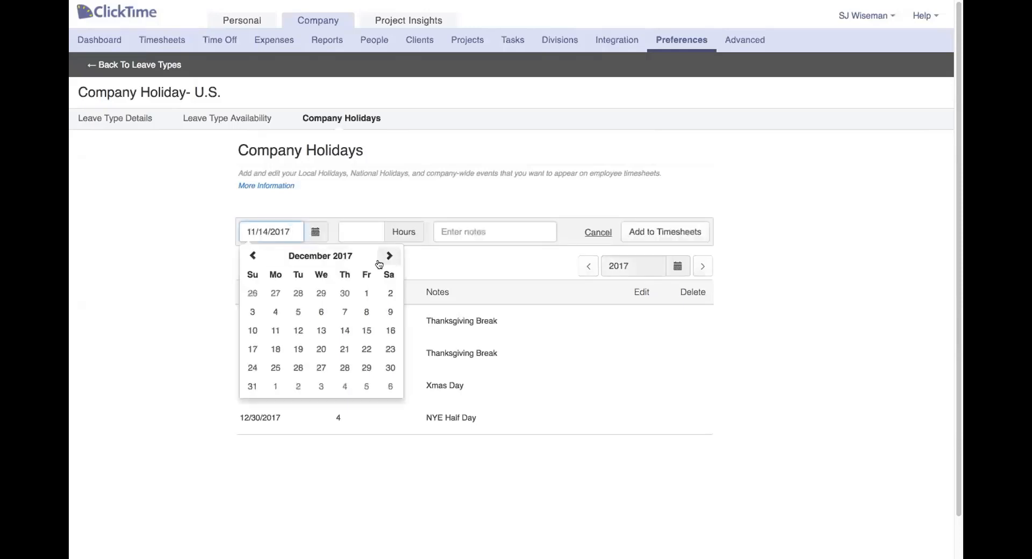
{"action": "left_click", "coordinate": [298, 368]}
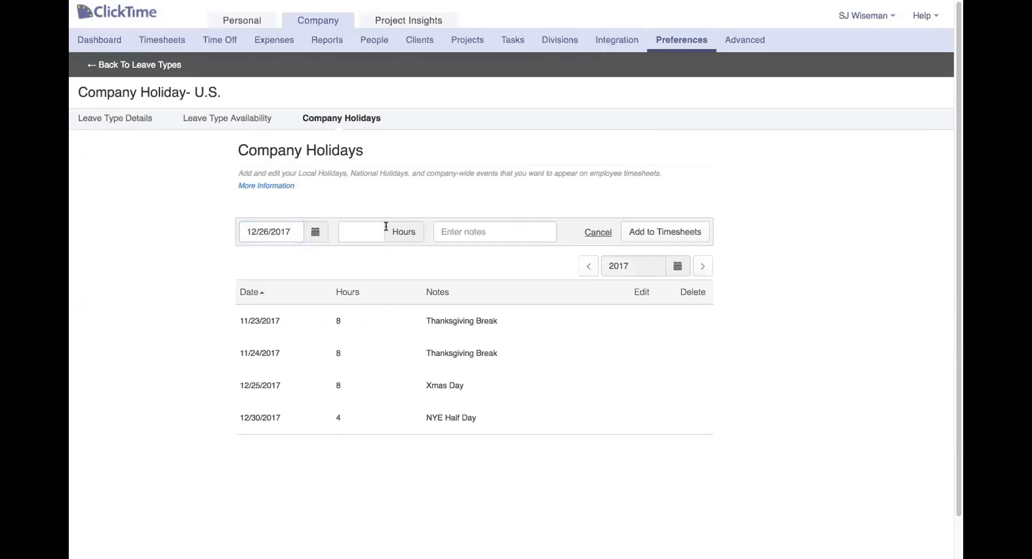
{"action": "left_click", "coordinate": [354, 232]}
{"action": "type", "text": "8"}
{"action": "left_click", "coordinate": [458, 227]}
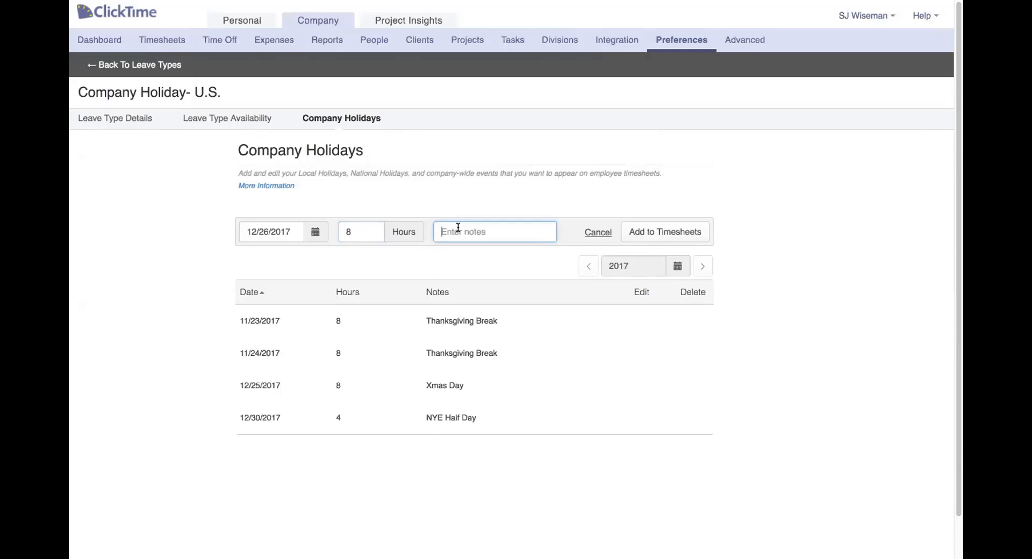
{"action": "type", "text": "Day after Xmas"}
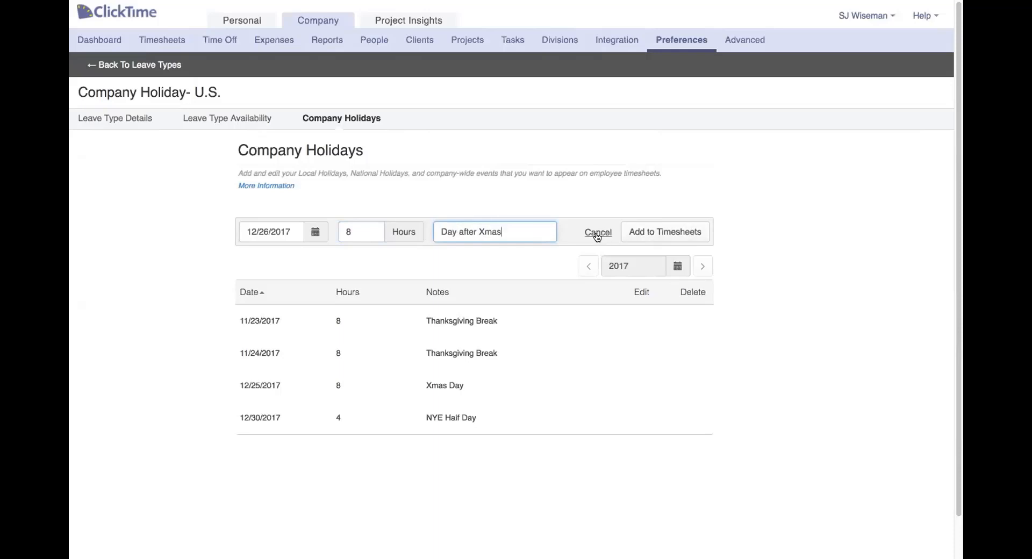
{"action": "left_click", "coordinate": [655, 232]}
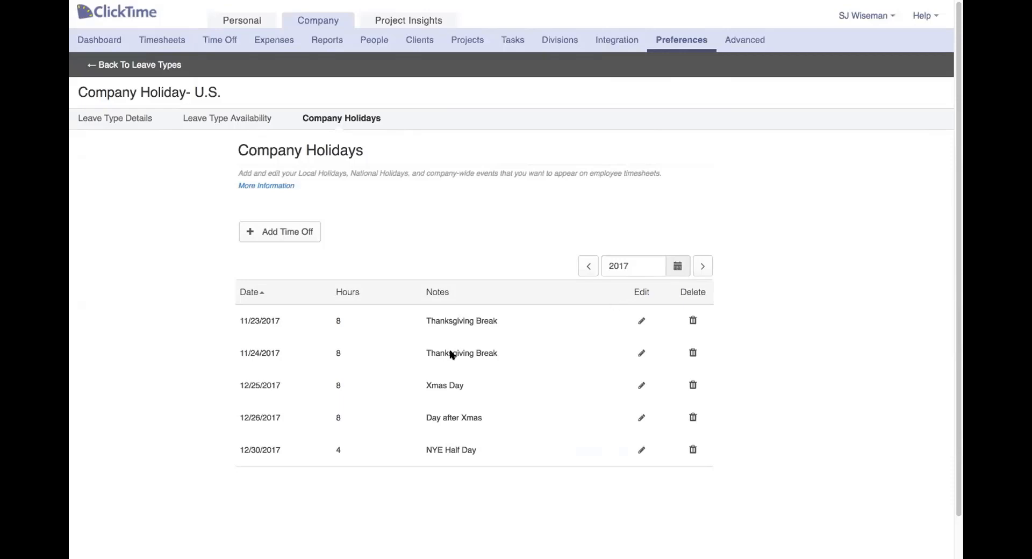
- Set the hours of the 12/26/2017 "Day after Xmas" company holiday to 4 and update it
{"action": "left_click", "coordinate": [641, 418]}
{"action": "double_click", "coordinate": [359, 415]}
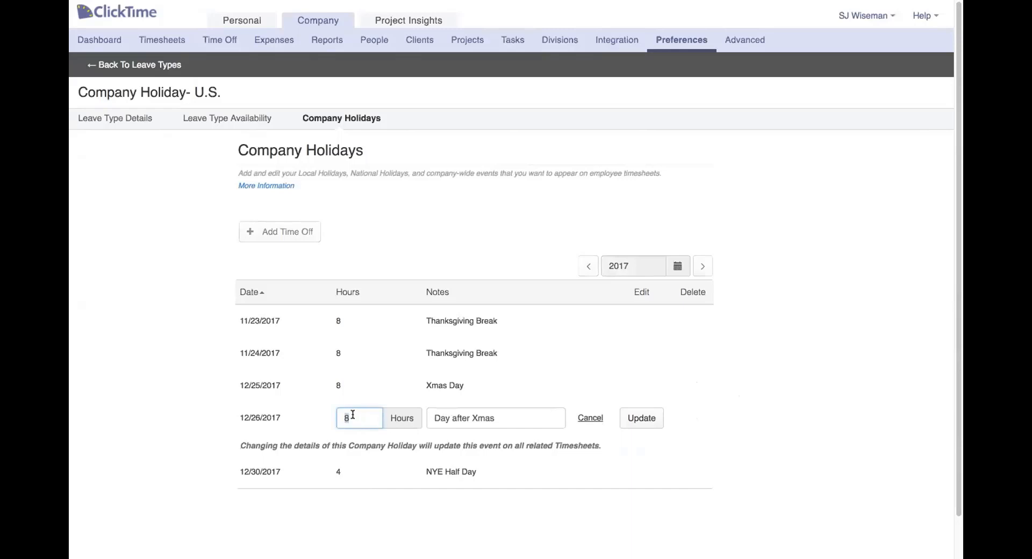
{"action": "left_click", "coordinate": [510, 416]}
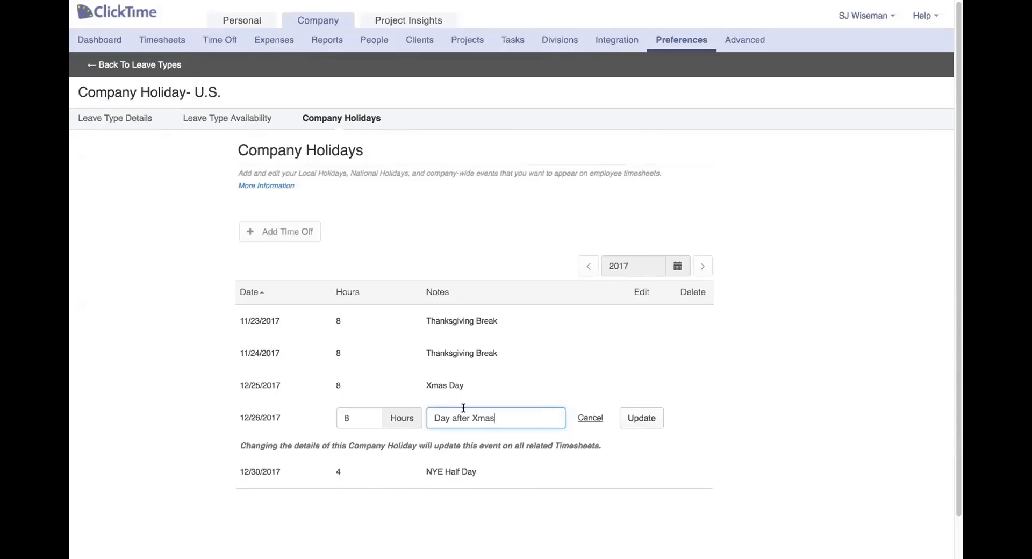
{"action": "left_click", "coordinate": [355, 417]}
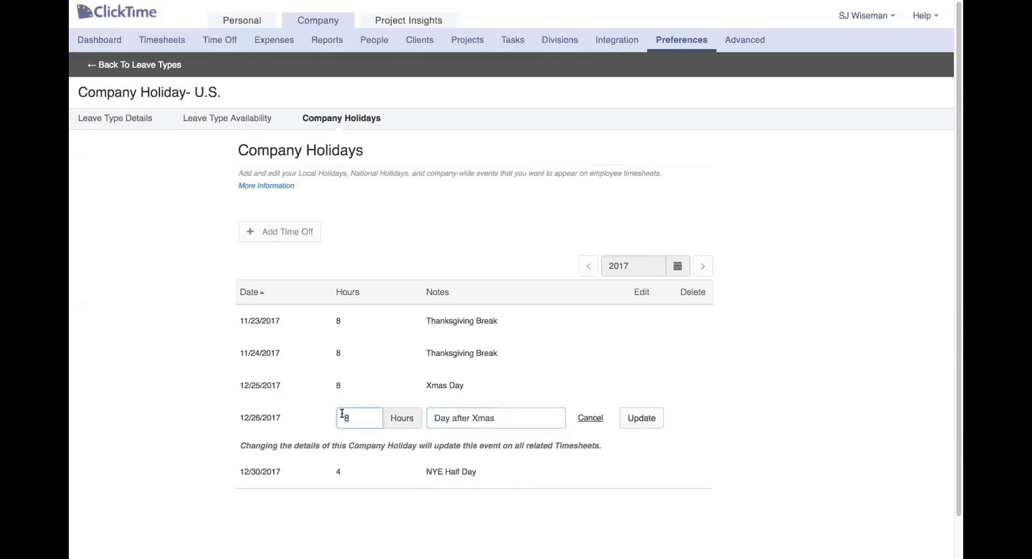
{"action": "key", "text": "BackSpace"}
{"action": "type", "text": "4"}
{"action": "left_click", "coordinate": [659, 421]}
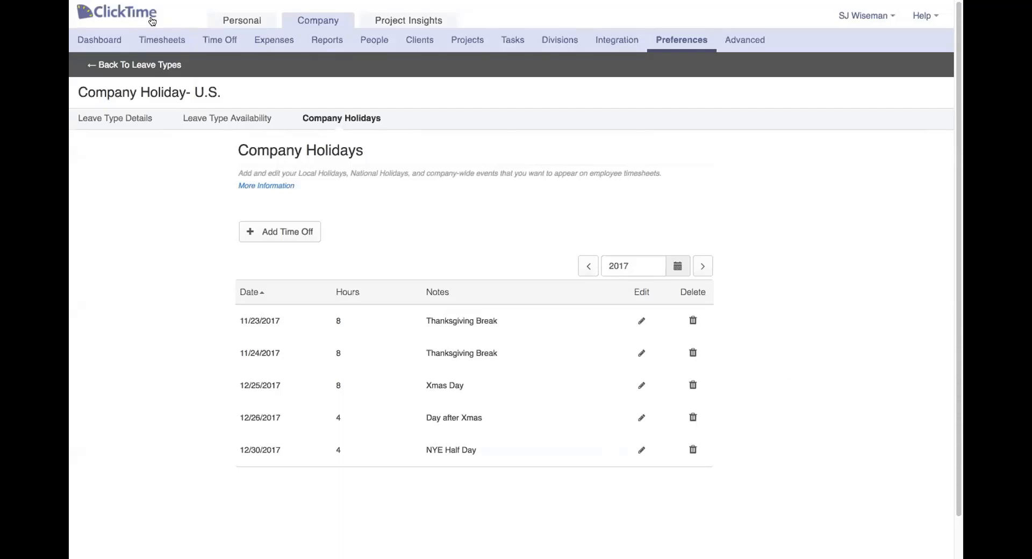
- From the company timesheet review, open the timesheet of the employee with 40 hours and display the Nov 22 – Dec 05, 2017 period
{"action": "left_click", "coordinate": [147, 40]}
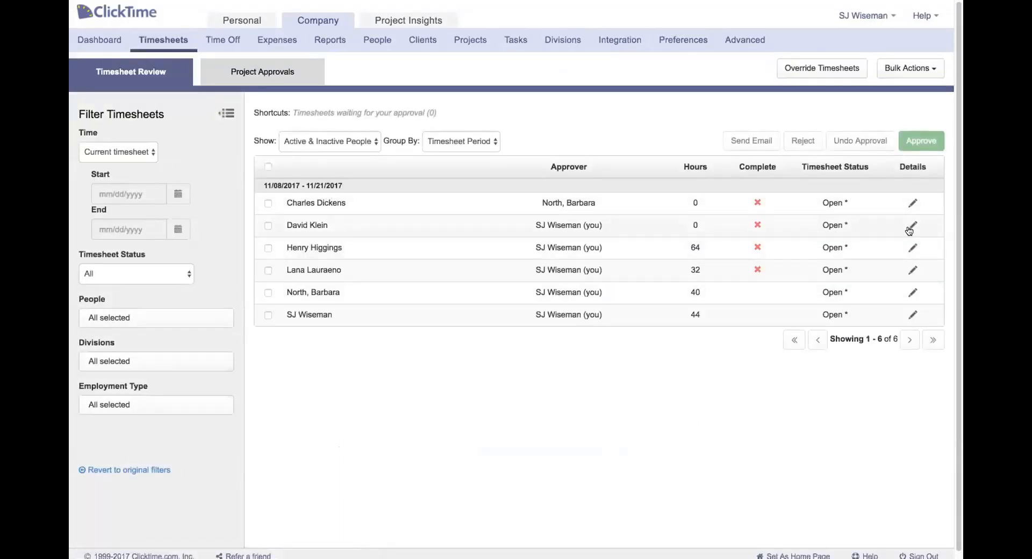
{"action": "left_click", "coordinate": [912, 292]}
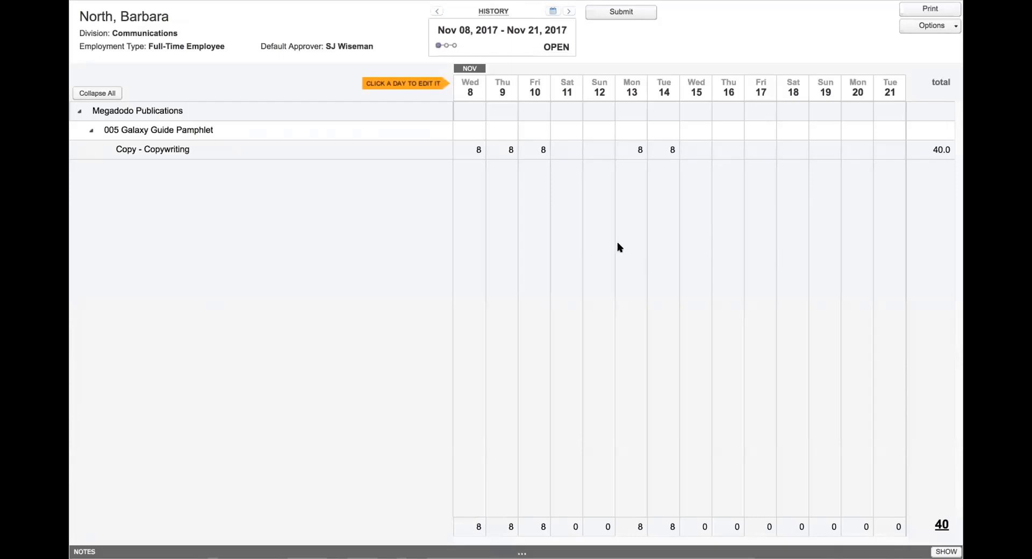
{"action": "left_click", "coordinate": [553, 11]}
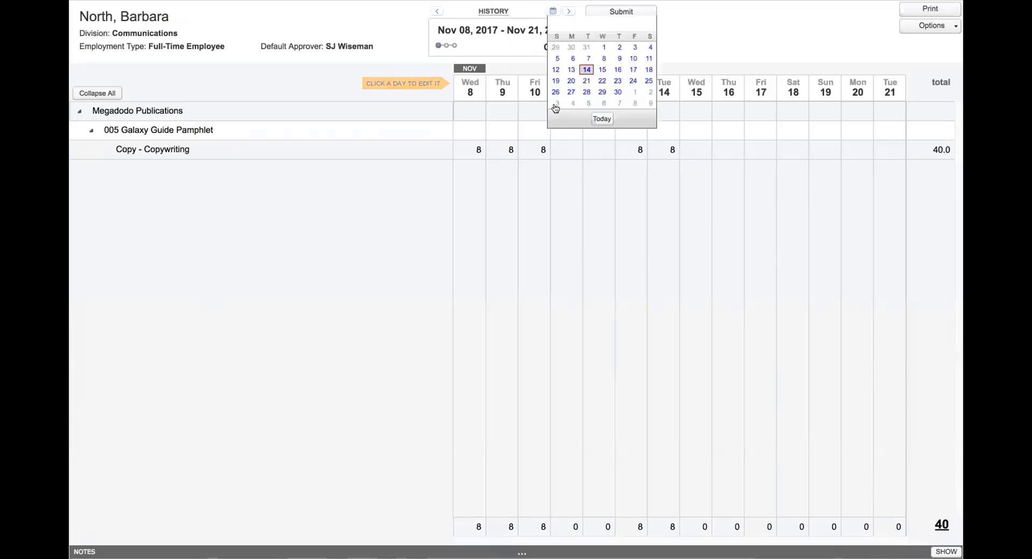
{"action": "left_click", "coordinate": [601, 81]}
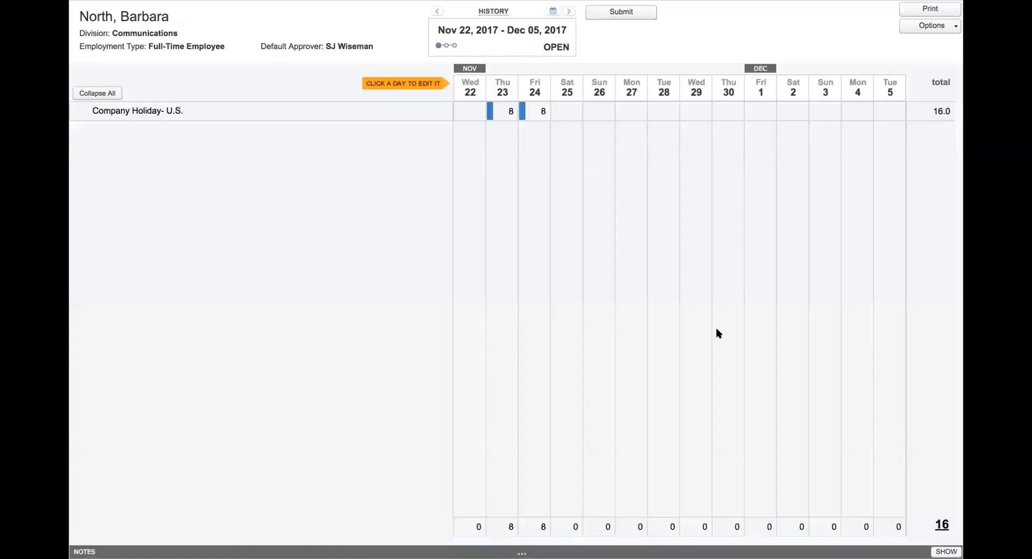
- Override the employee's Thursday, Nov 23 Company Holiday- U.S. entry to 4 hours, save it, and return to the timesheet review list
{"action": "left_click", "coordinate": [500, 88]}
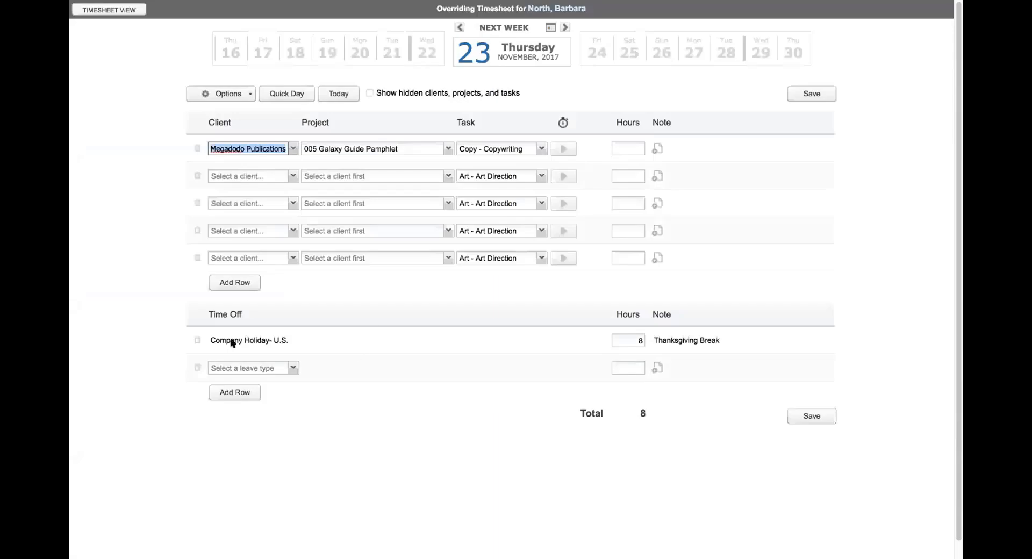
{"action": "left_click", "coordinate": [639, 341]}
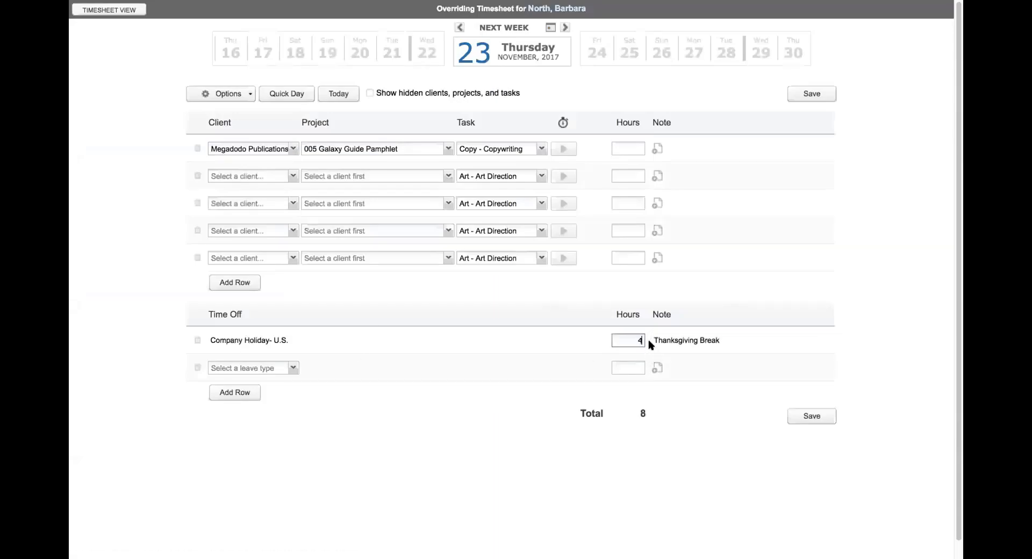
{"action": "type", "text": "4"}
{"action": "left_click", "coordinate": [806, 416]}
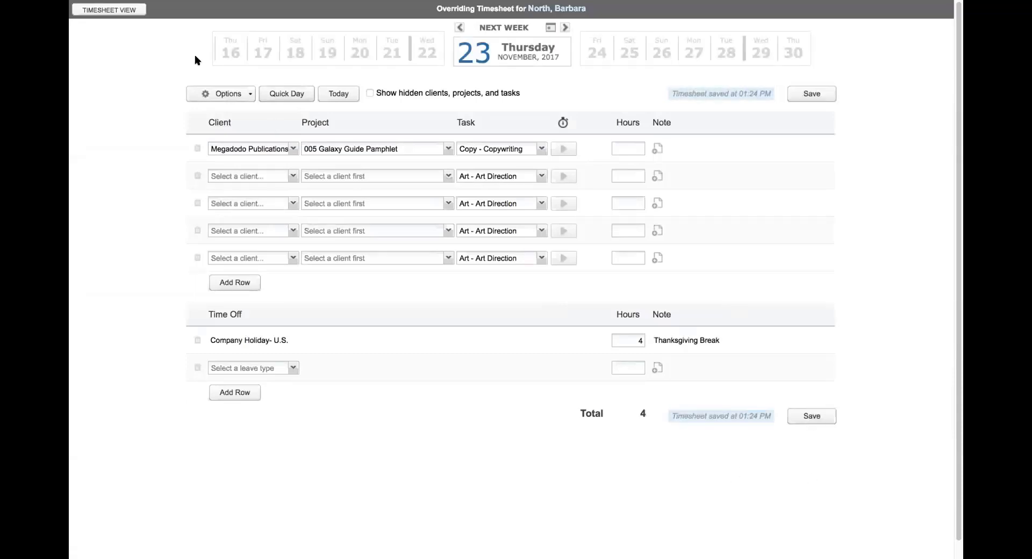
{"action": "left_click", "coordinate": [118, 9]}
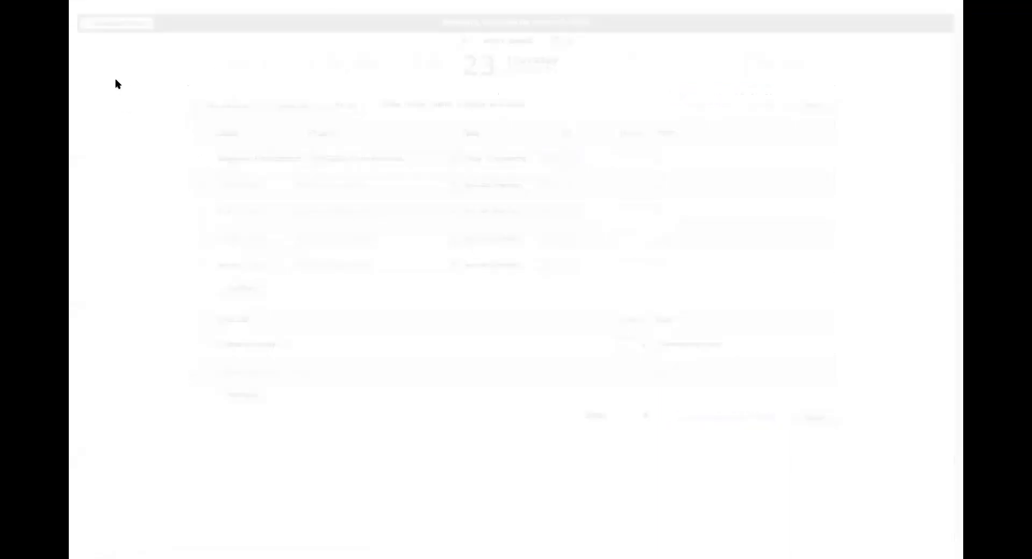
{"action": "left_click", "coordinate": [180, 13]}
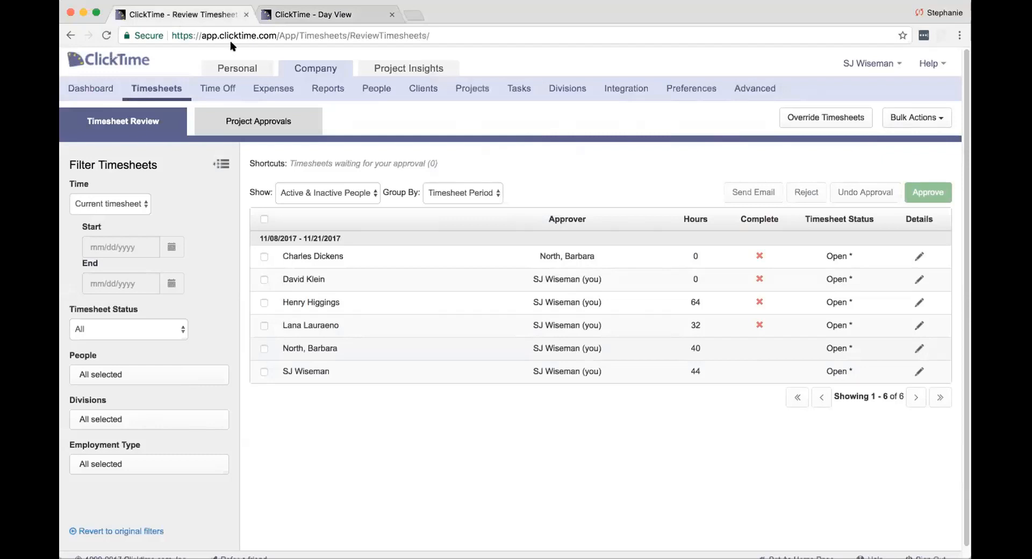
- From the company preferences, open the Company Holiday- U.K. leave type and open its employment type availability for editing
{"action": "left_click", "coordinate": [691, 91]}
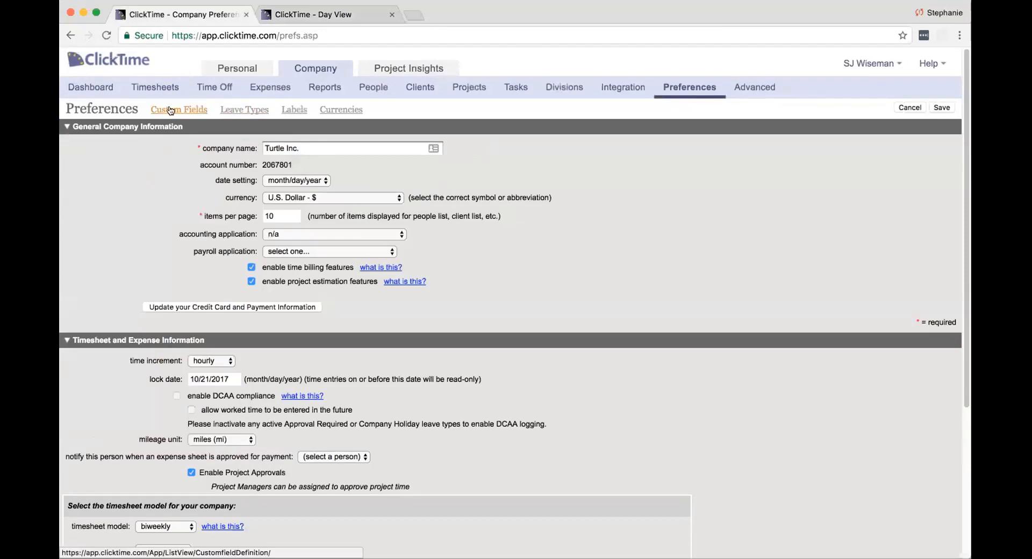
{"action": "left_click", "coordinate": [245, 110]}
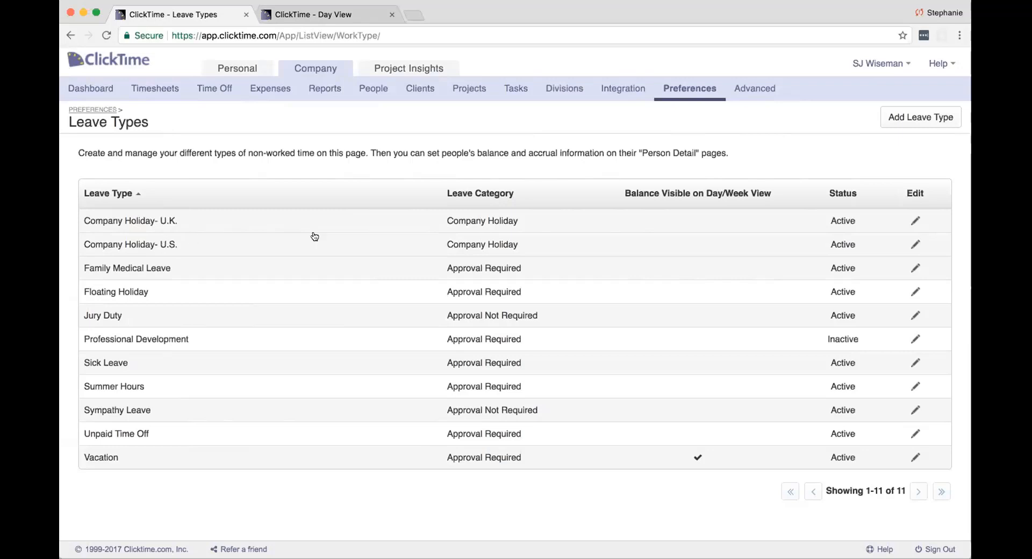
{"action": "left_click", "coordinate": [910, 219]}
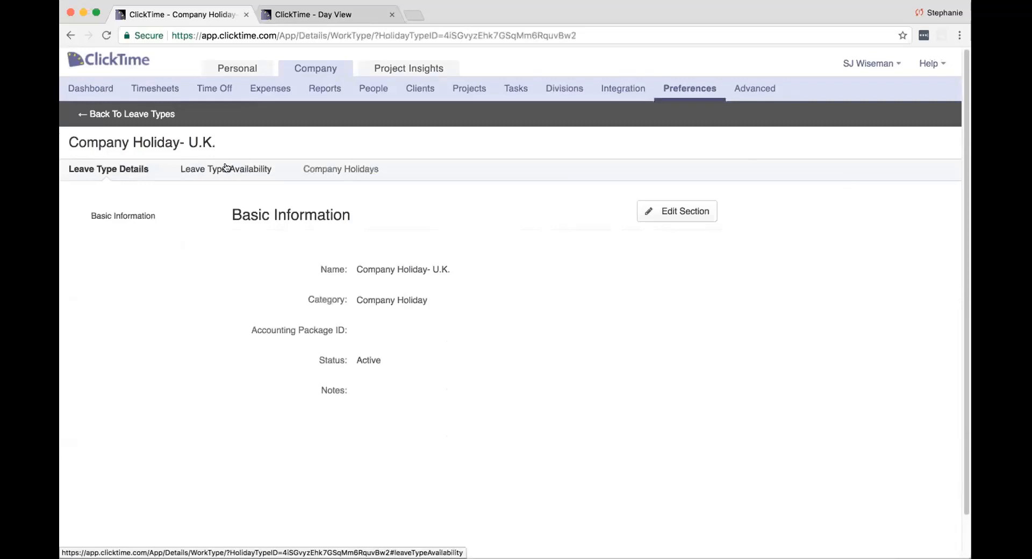
{"action": "left_click", "coordinate": [226, 168]}
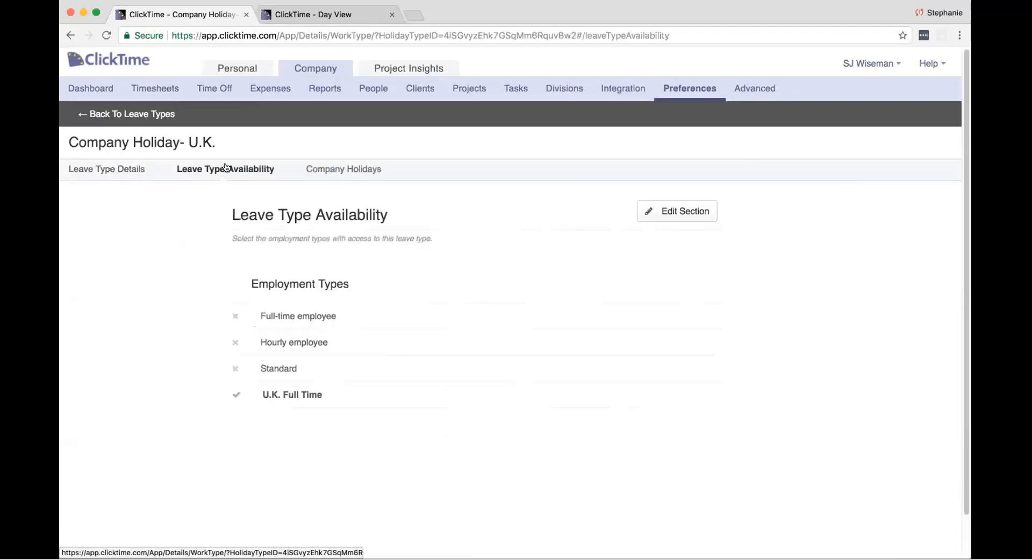
{"action": "left_click", "coordinate": [690, 214]}
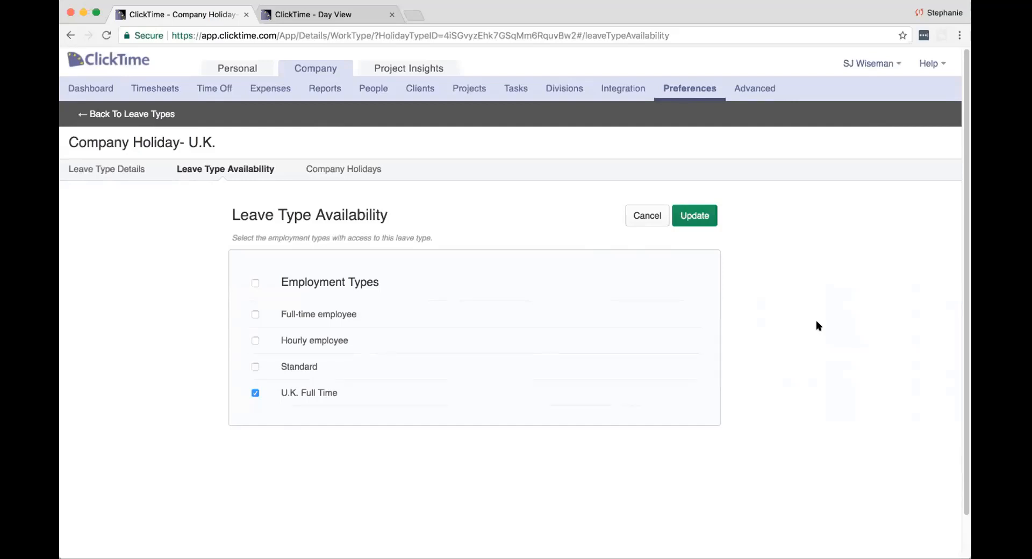
- Leave the availability edit without saving and review the planned time off on the personal Time Off page
{"action": "left_click", "coordinate": [226, 68]}
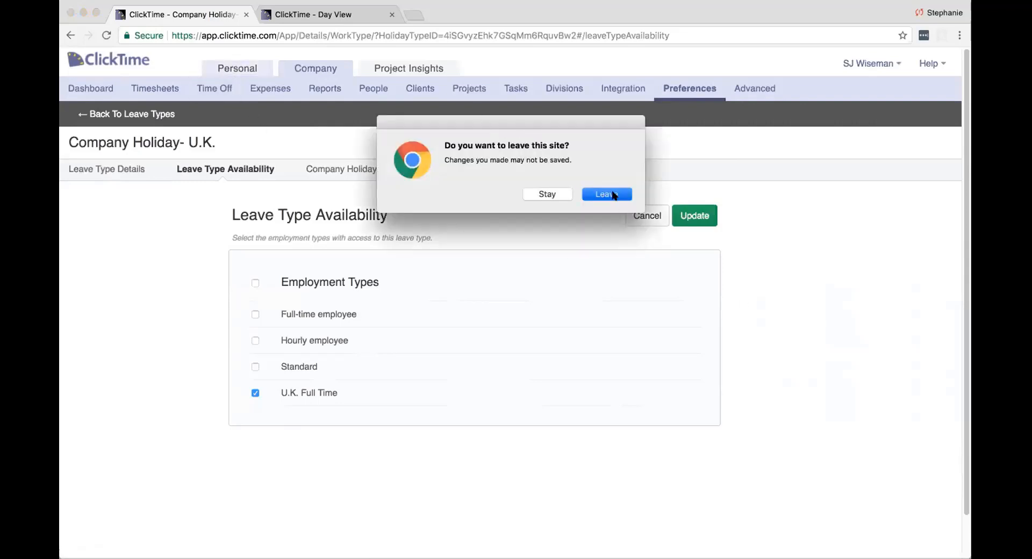
{"action": "left_click", "coordinate": [607, 194]}
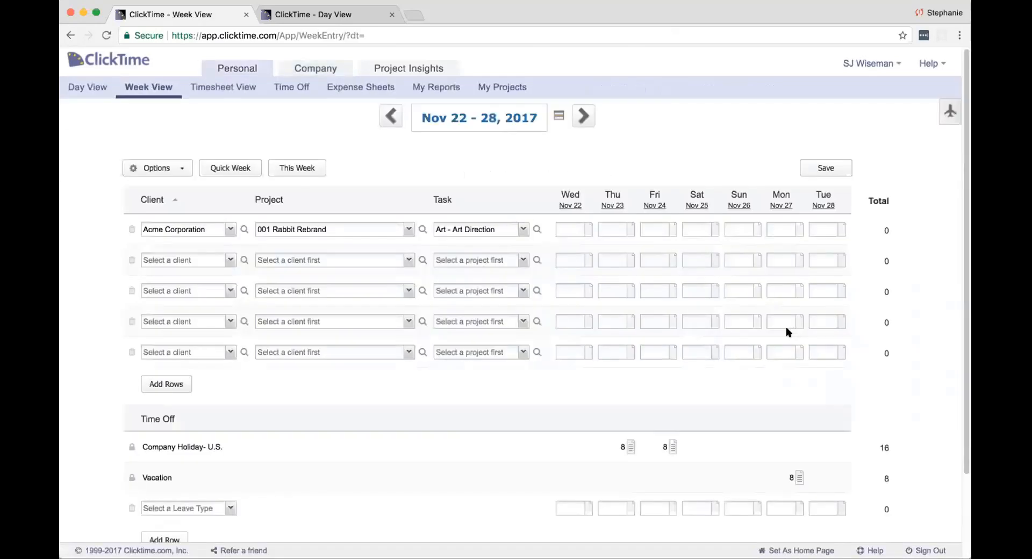
{"action": "left_click", "coordinate": [299, 89]}
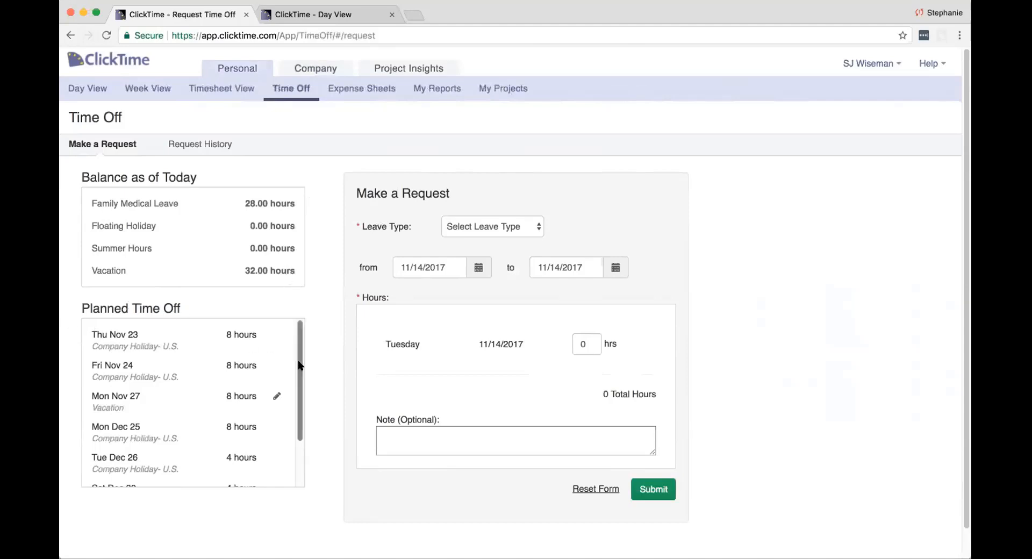
{"action": "scroll", "coordinate": [300, 365], "scroll_direction": "down", "scroll_amount": 1}
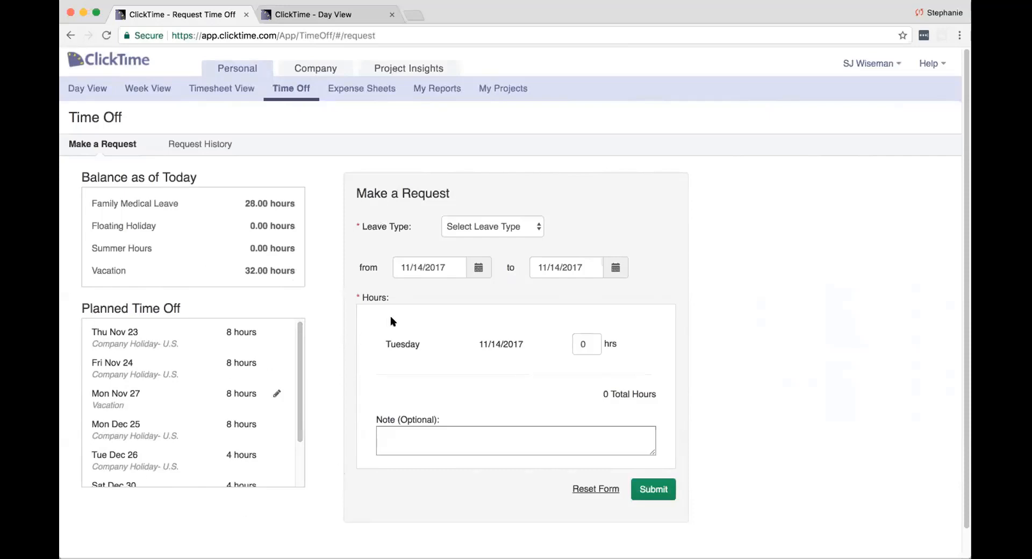
- Try a Vacation request from 11/22/2017 to 11/27/2017 and reset the form without submitting it
{"action": "left_click", "coordinate": [522, 224]}
{"action": "left_click", "coordinate": [475, 275]}
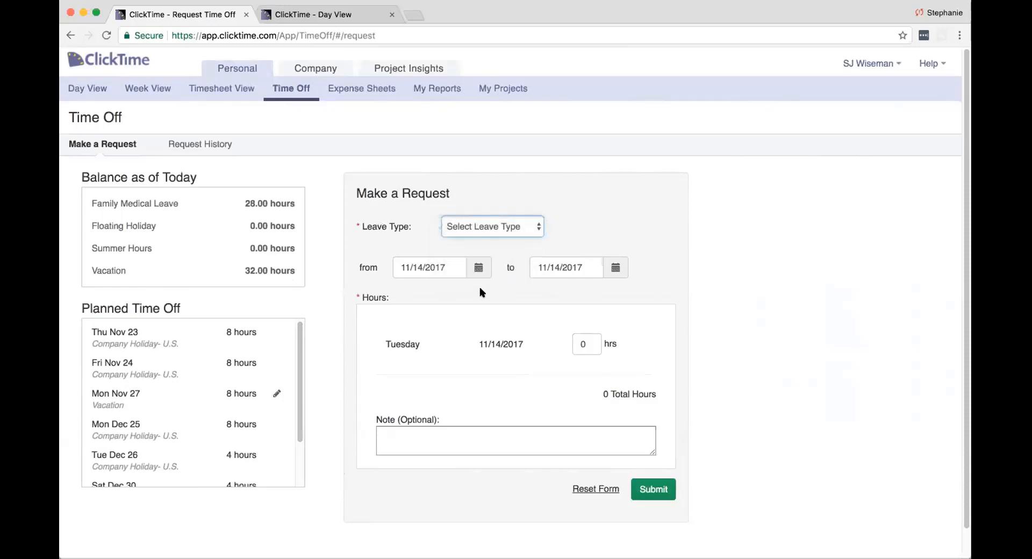
{"action": "left_click", "coordinate": [478, 267]}
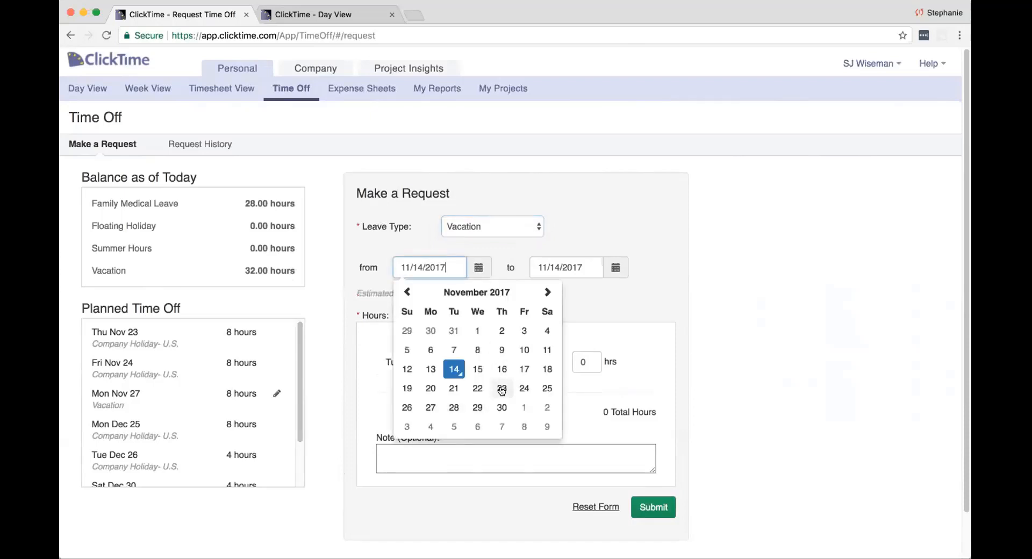
{"action": "left_click", "coordinate": [477, 388]}
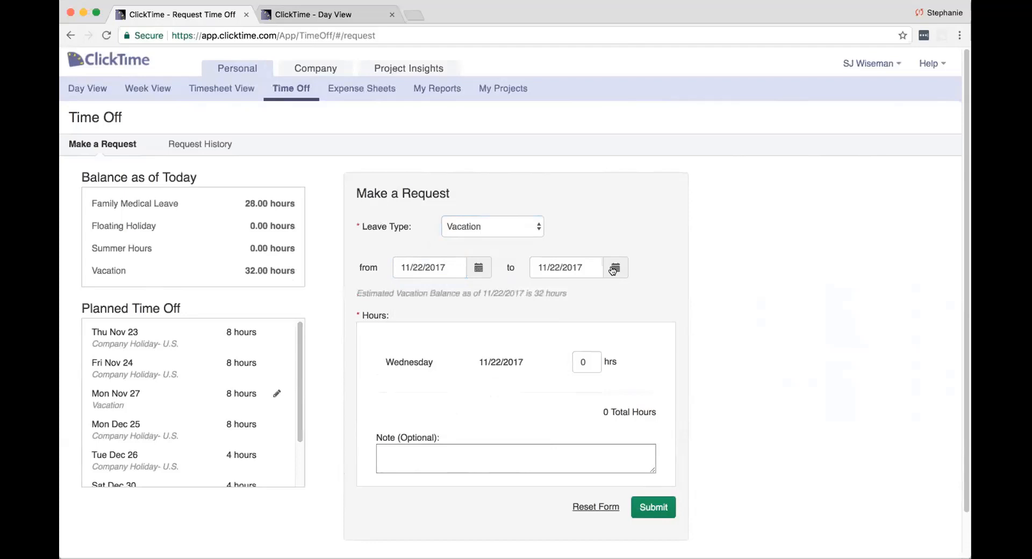
{"action": "left_click", "coordinate": [613, 268]}
{"action": "left_click", "coordinate": [568, 407]}
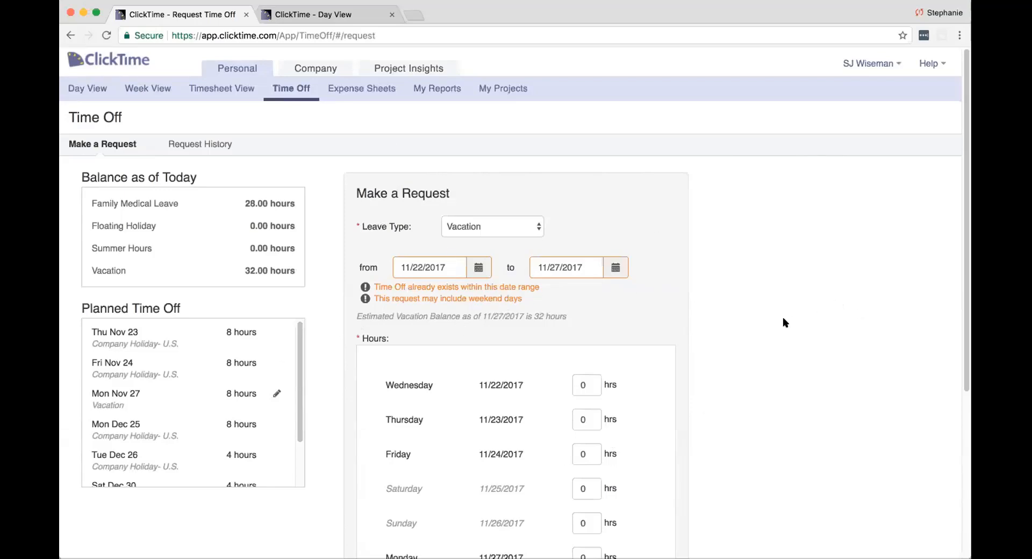
{"action": "scroll", "coordinate": [783, 321], "scroll_direction": "down", "scroll_amount": 4}
{"action": "left_click", "coordinate": [596, 529]}
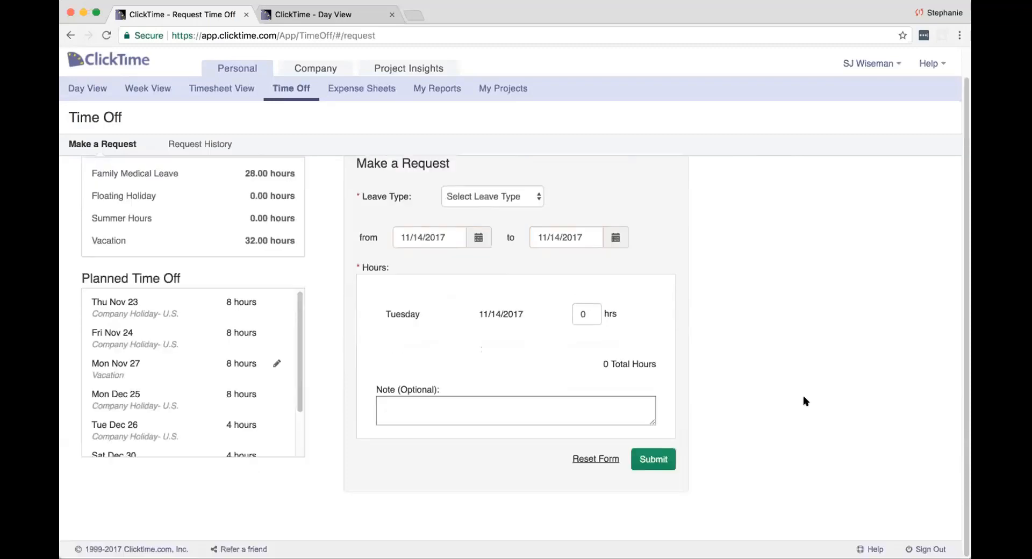
{"action": "scroll", "coordinate": [727, 337], "scroll_direction": "up", "scroll_amount": 2}
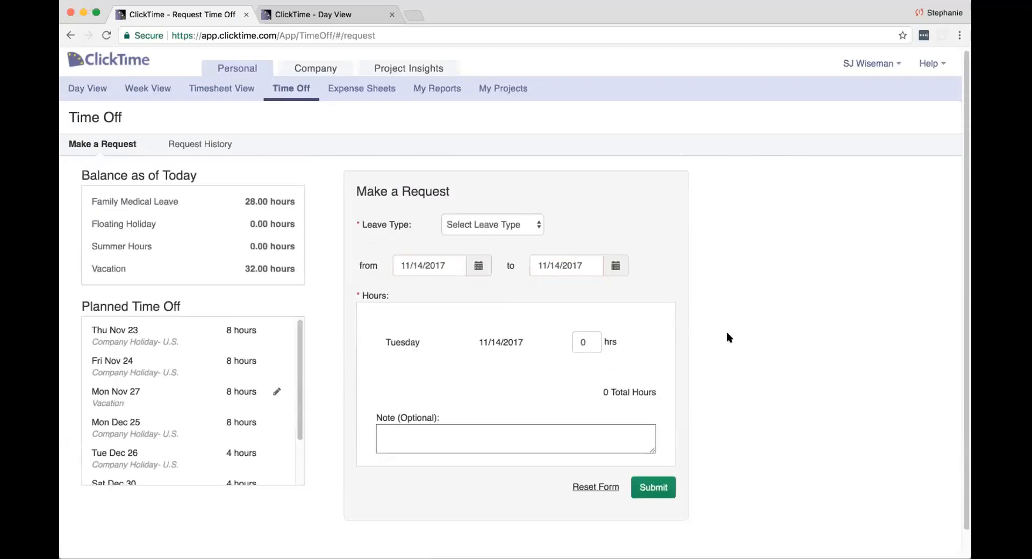
- Show the company's time off requests filtered to All request statuses and the This month time range
{"action": "left_click", "coordinate": [297, 70]}
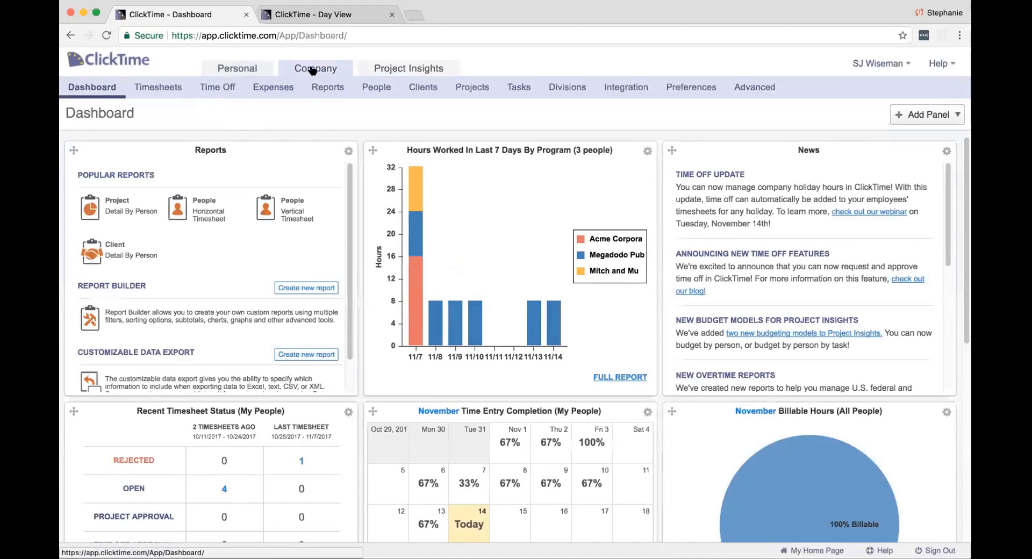
{"action": "left_click", "coordinate": [215, 87]}
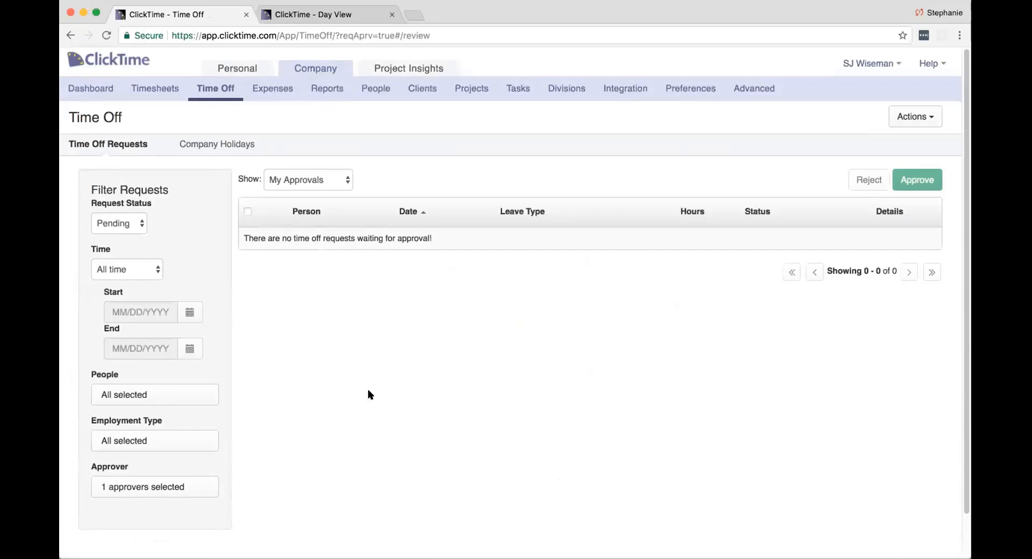
{"action": "left_click", "coordinate": [137, 219]}
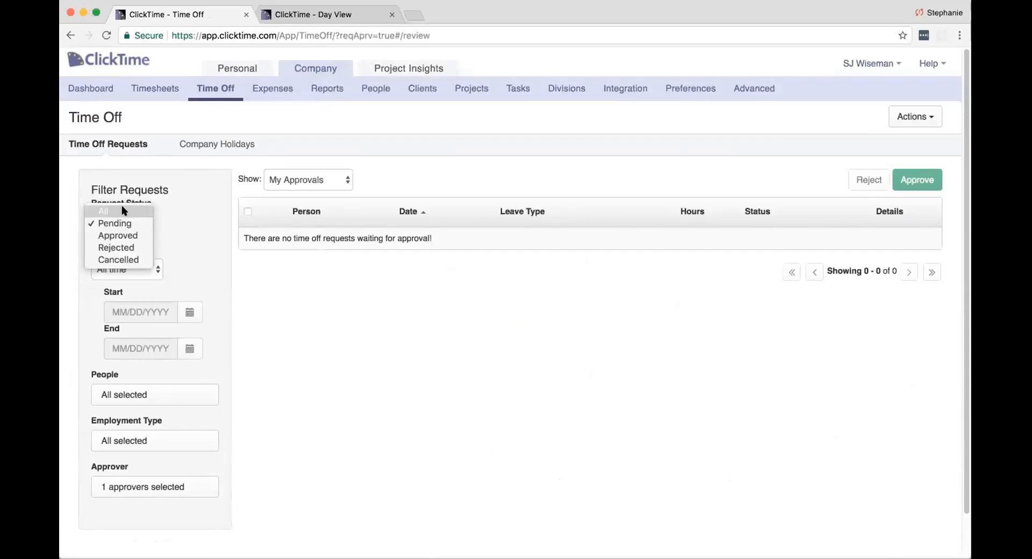
{"action": "left_click", "coordinate": [125, 205]}
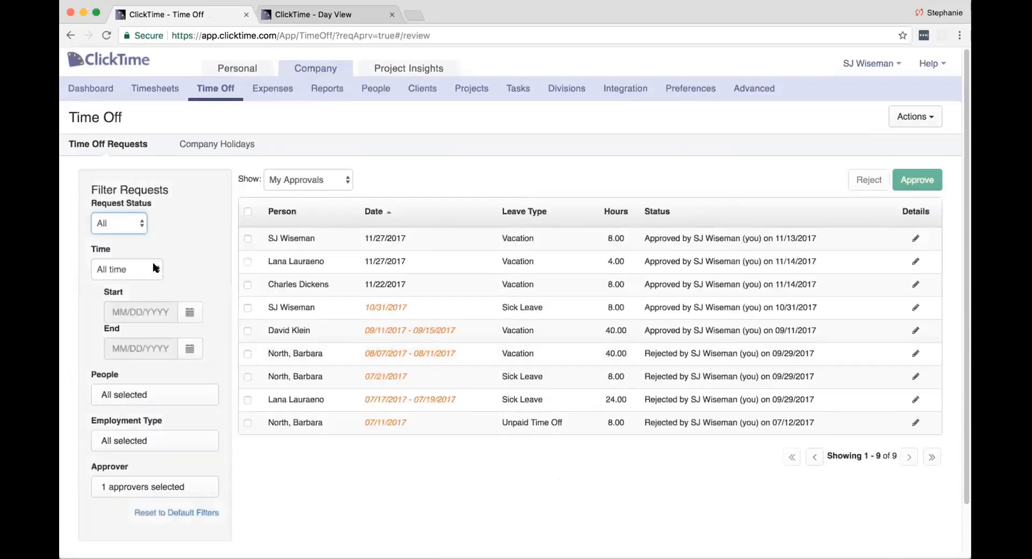
{"action": "left_click", "coordinate": [155, 268]}
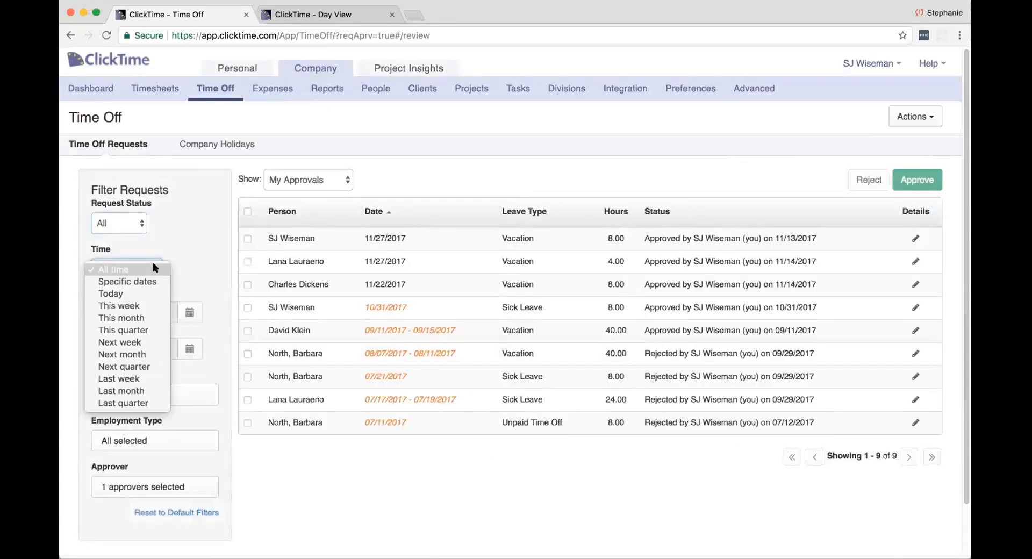
{"action": "left_click", "coordinate": [139, 317]}
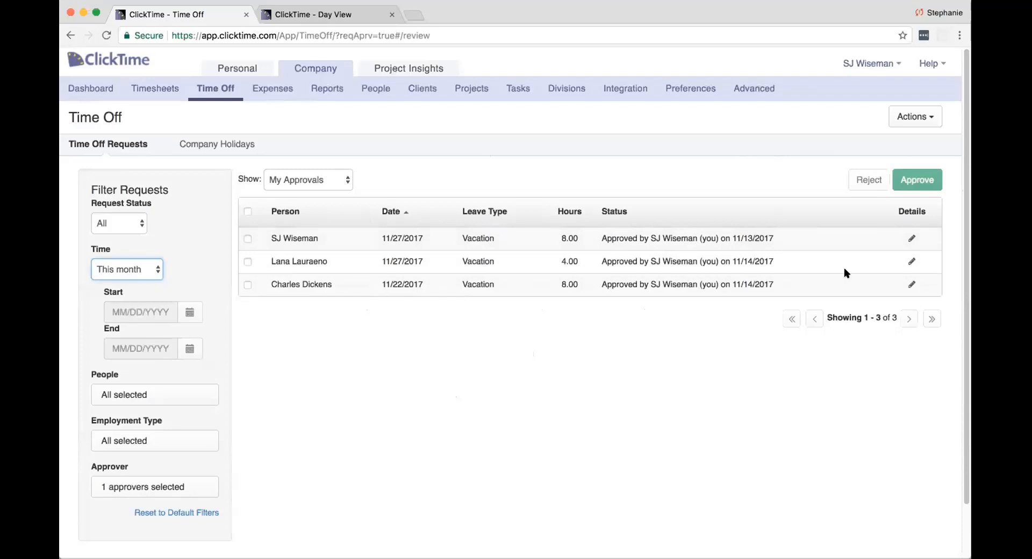
{"action": "left_click", "coordinate": [914, 119]}
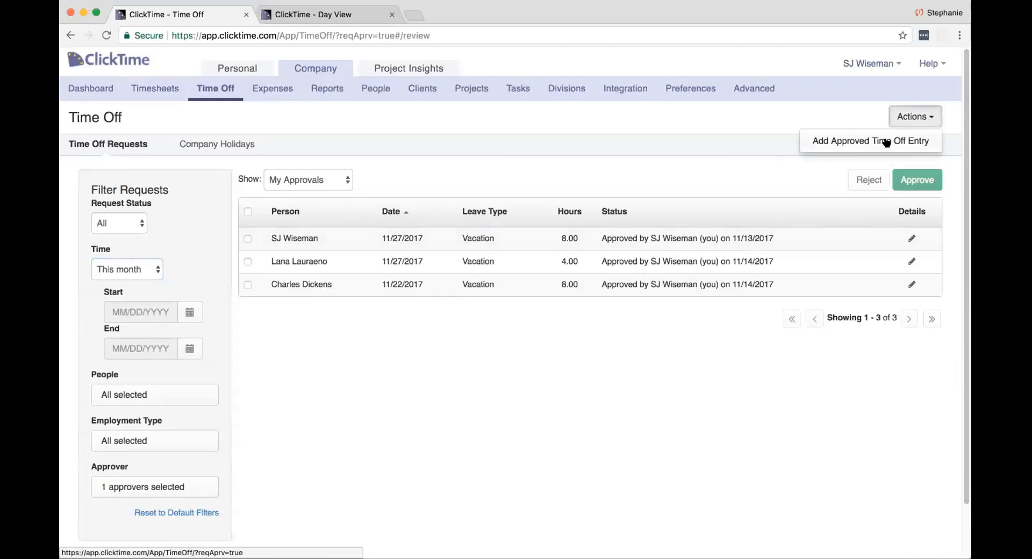
{"action": "left_click", "coordinate": [707, 428]}
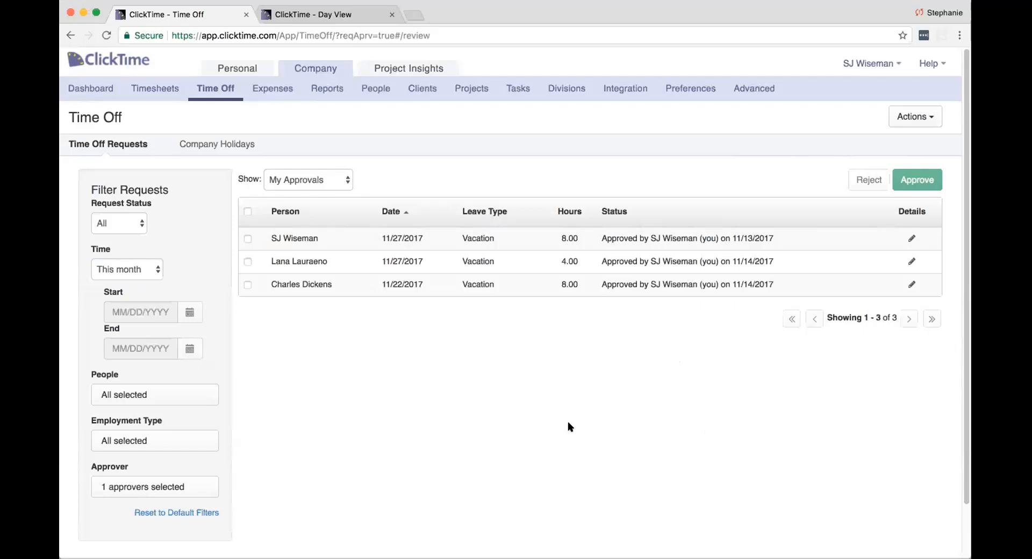
- List the active company holidays for This quarter, filtered to the U.K. Full Time employment type
{"action": "left_click", "coordinate": [217, 142]}
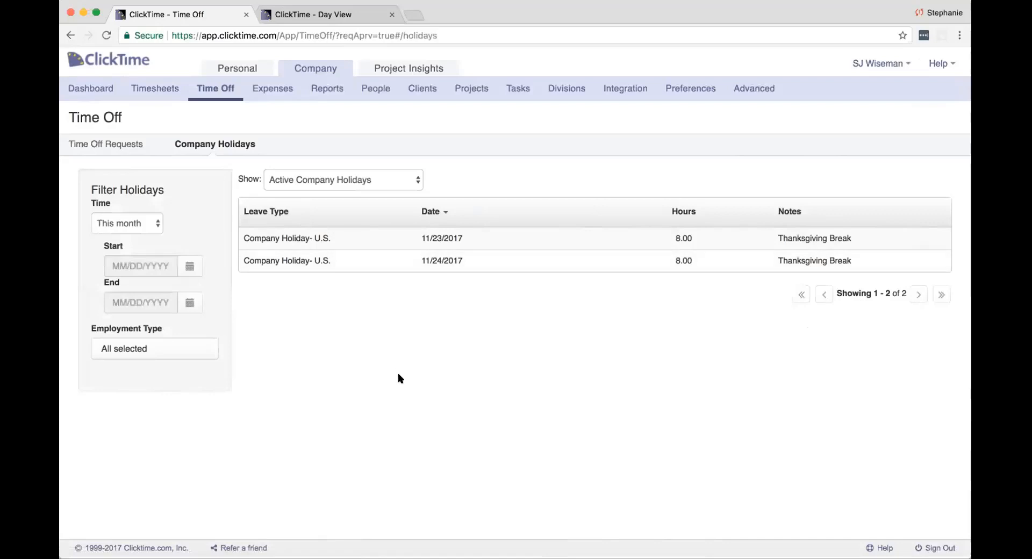
{"action": "left_click", "coordinate": [156, 222]}
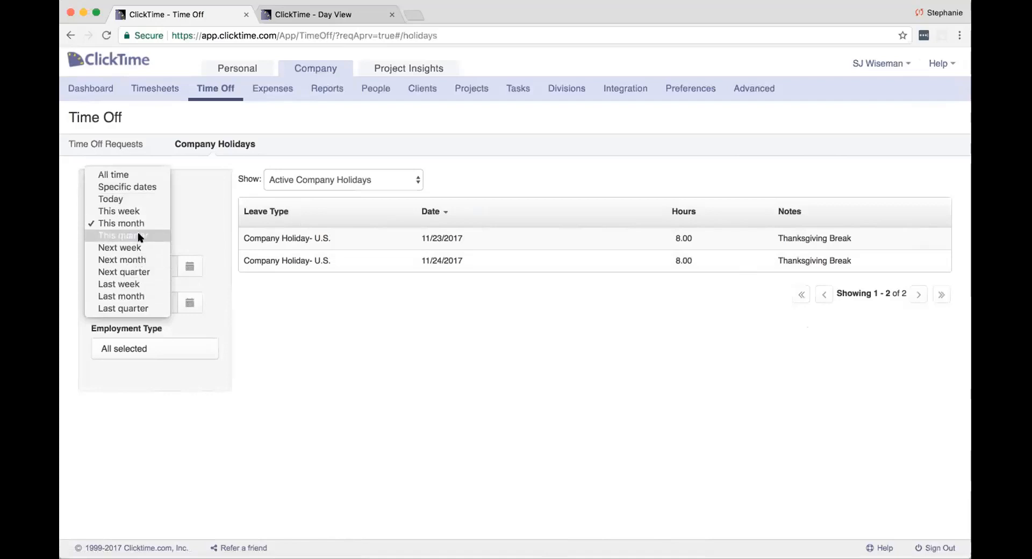
{"action": "left_click", "coordinate": [139, 237]}
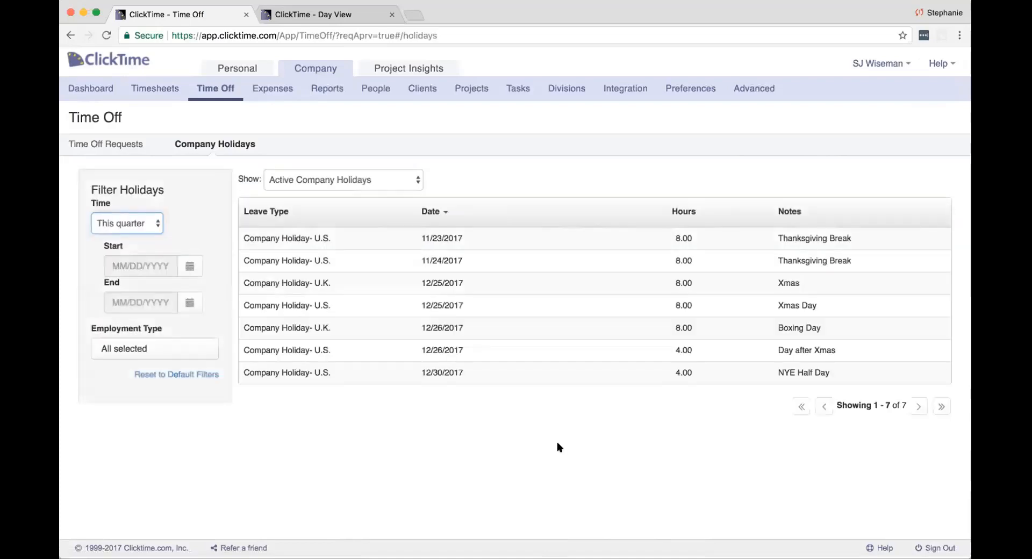
{"action": "left_click", "coordinate": [177, 349]}
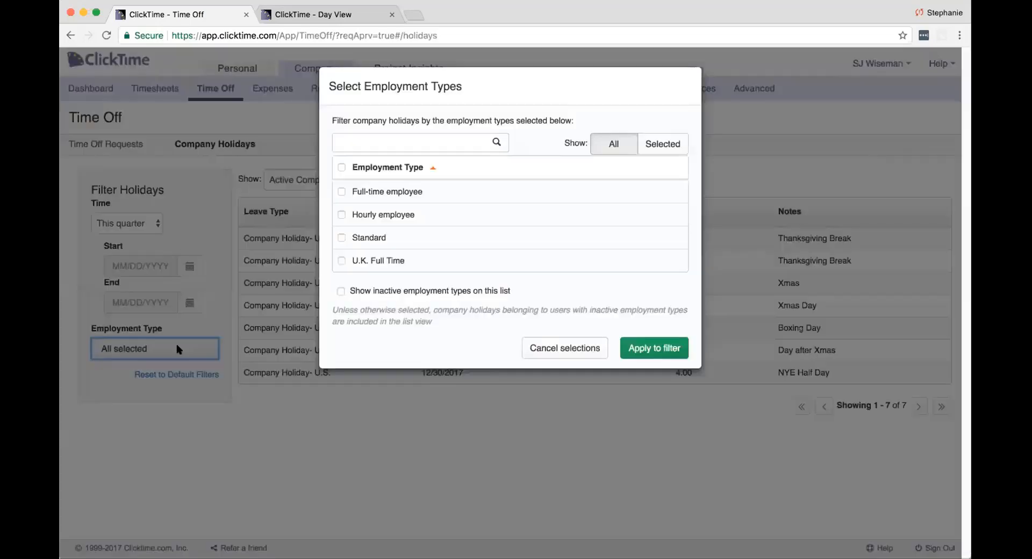
{"action": "left_click", "coordinate": [341, 259]}
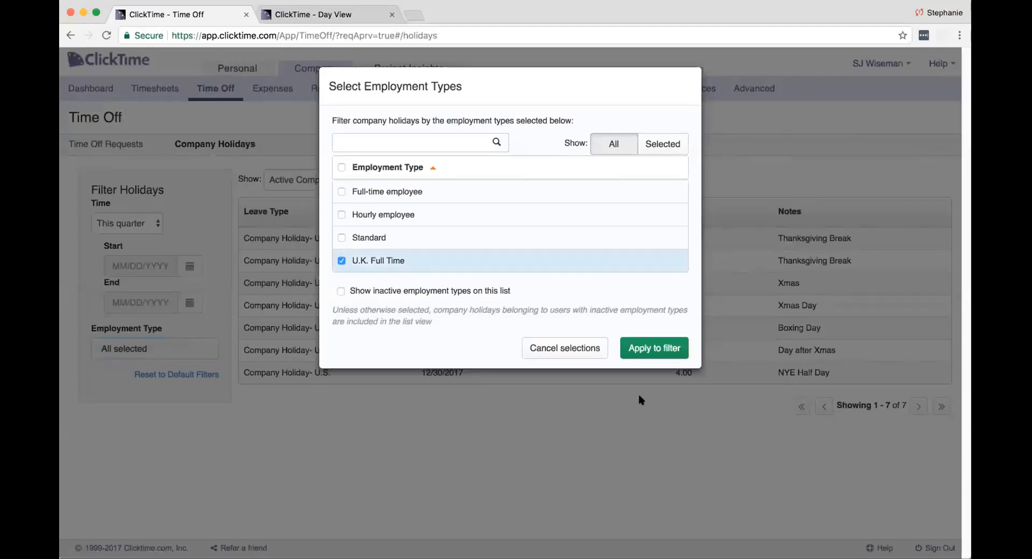
{"action": "left_click", "coordinate": [645, 347]}
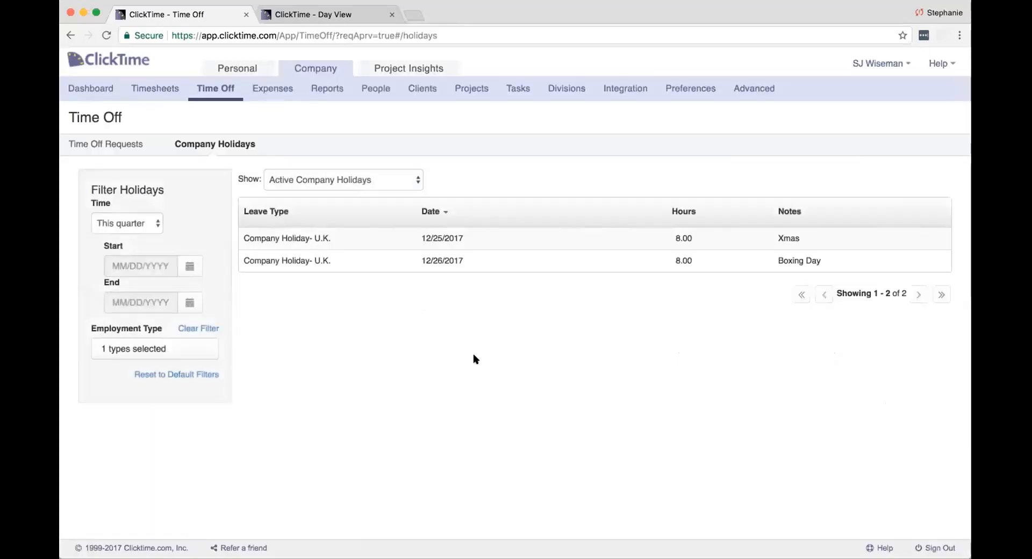